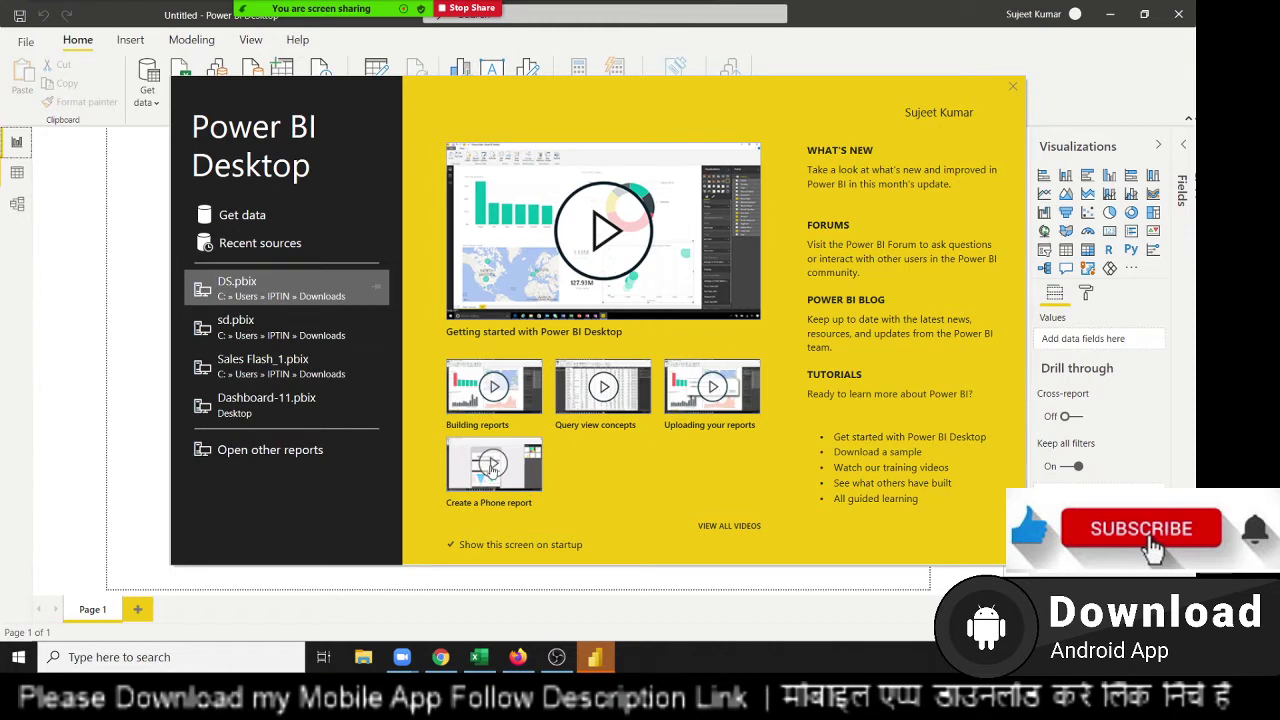
Bring Edge forward, return to Power BI Desktop, and close the start-up dialog.
click(718, 537)
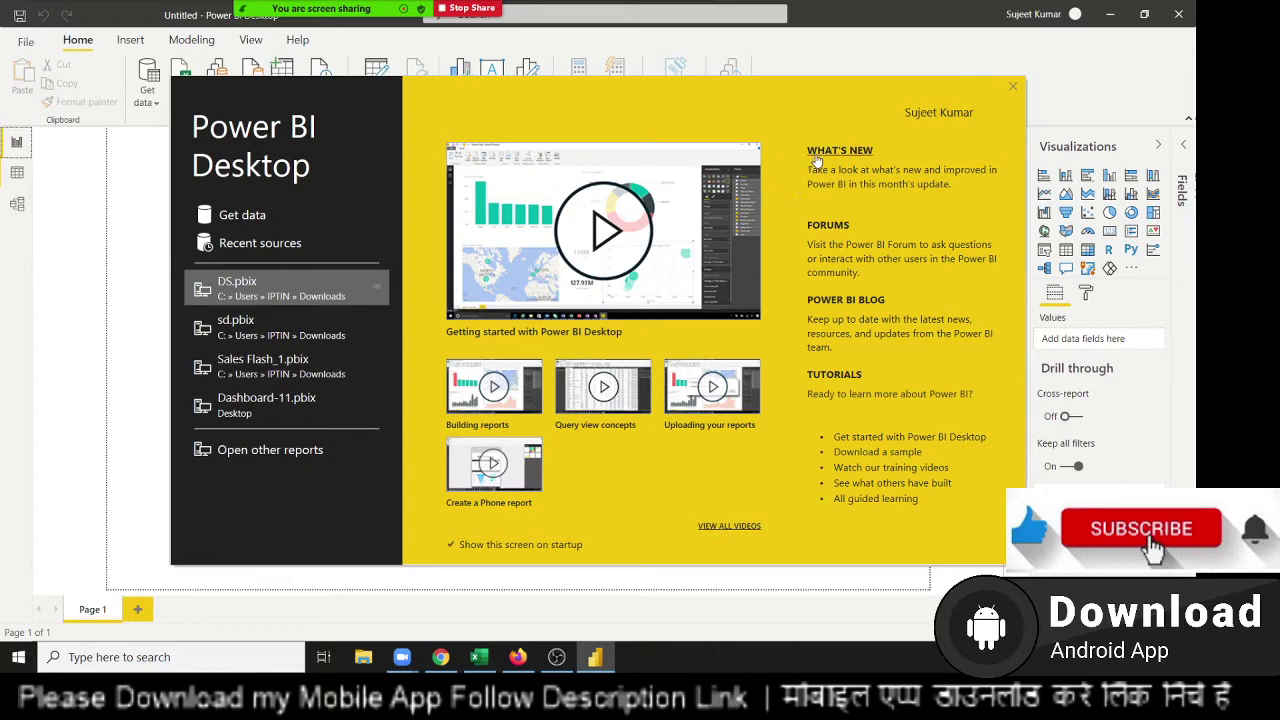
click(829, 229)
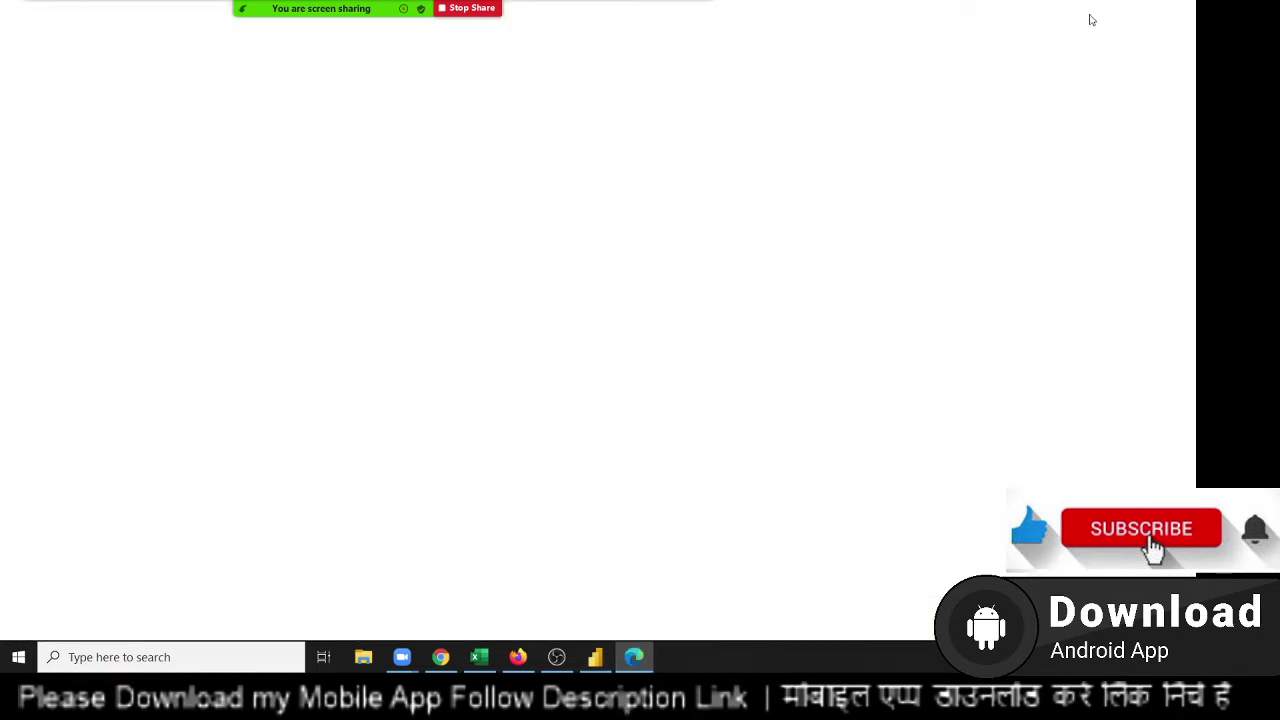
mouse_move(595, 657)
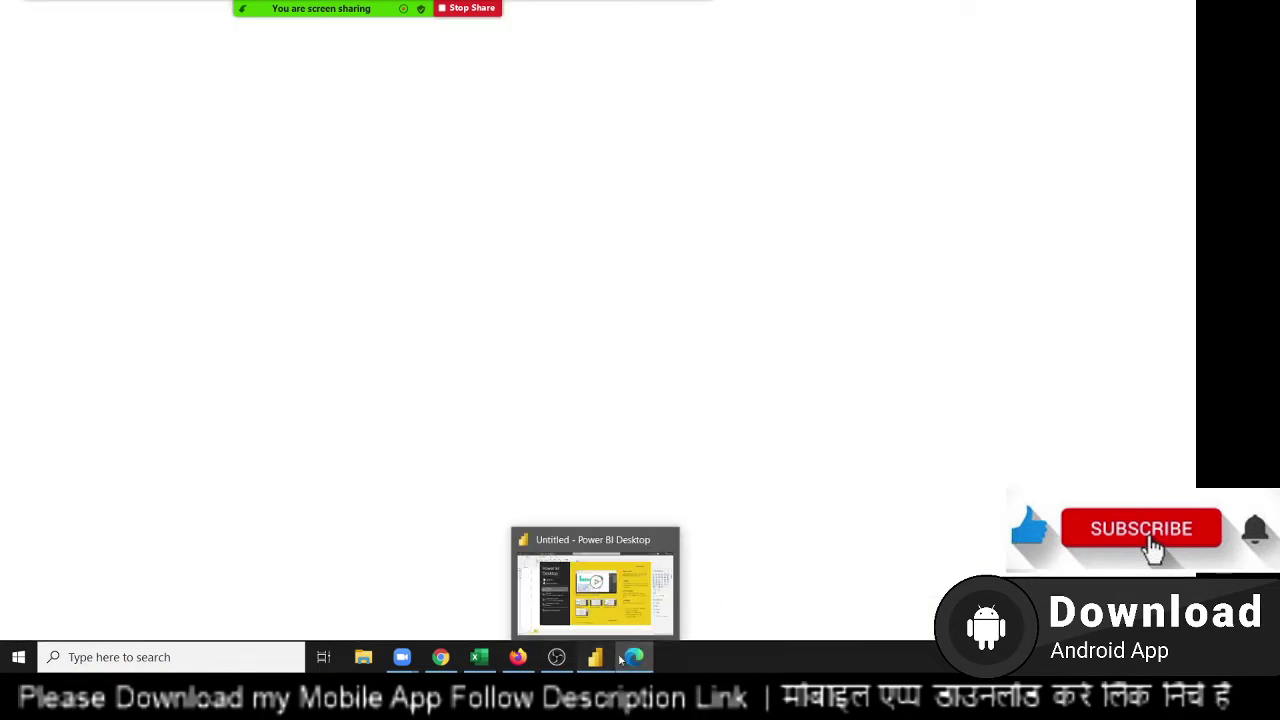
click(632, 618)
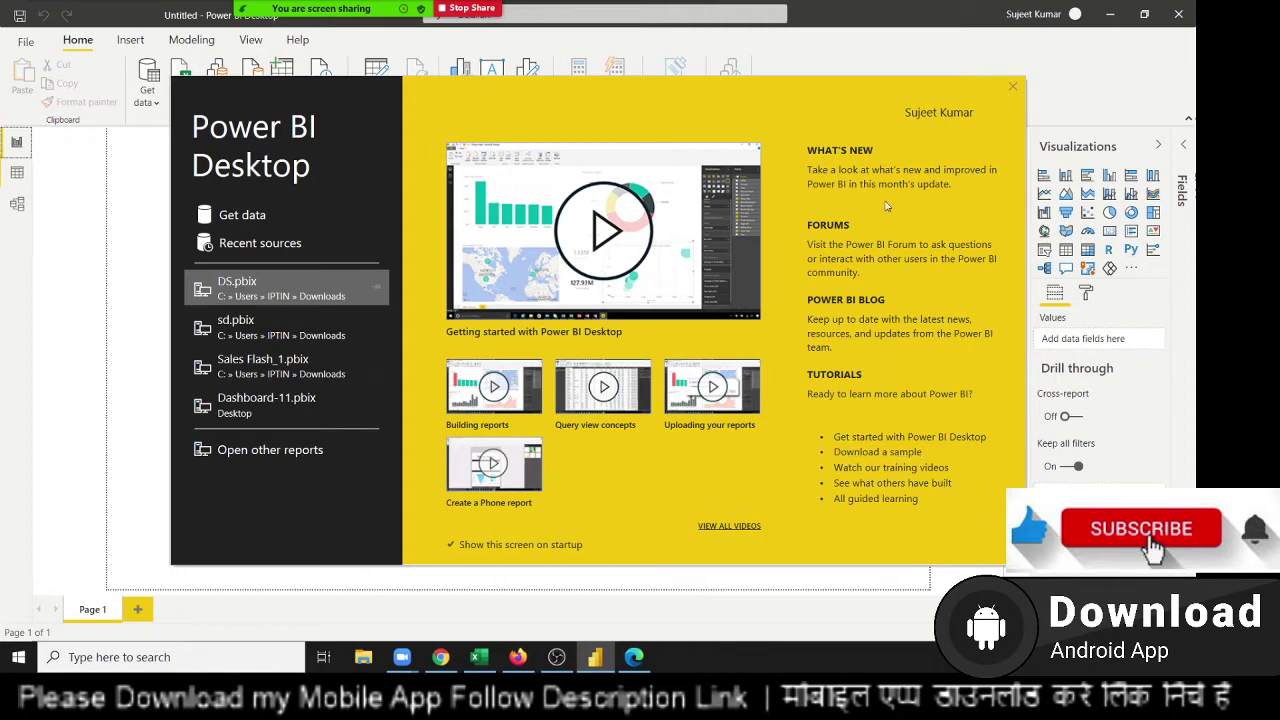
click(1015, 92)
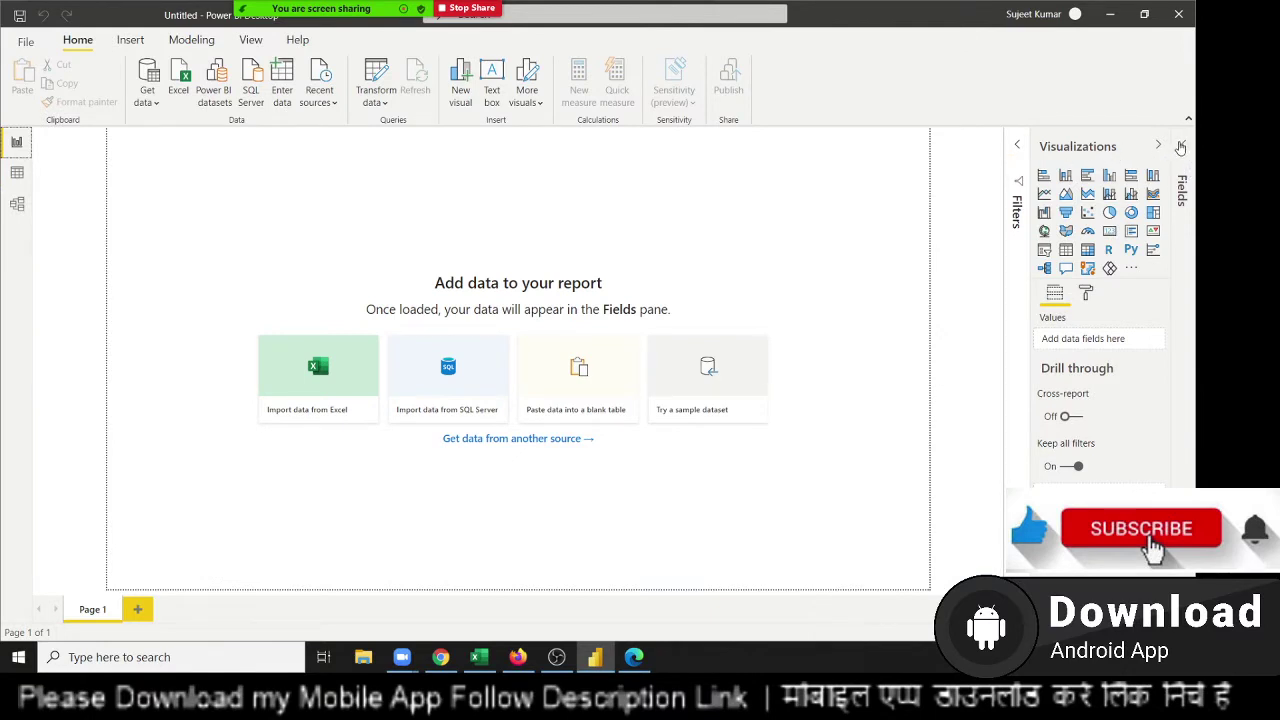
click(1182, 145)
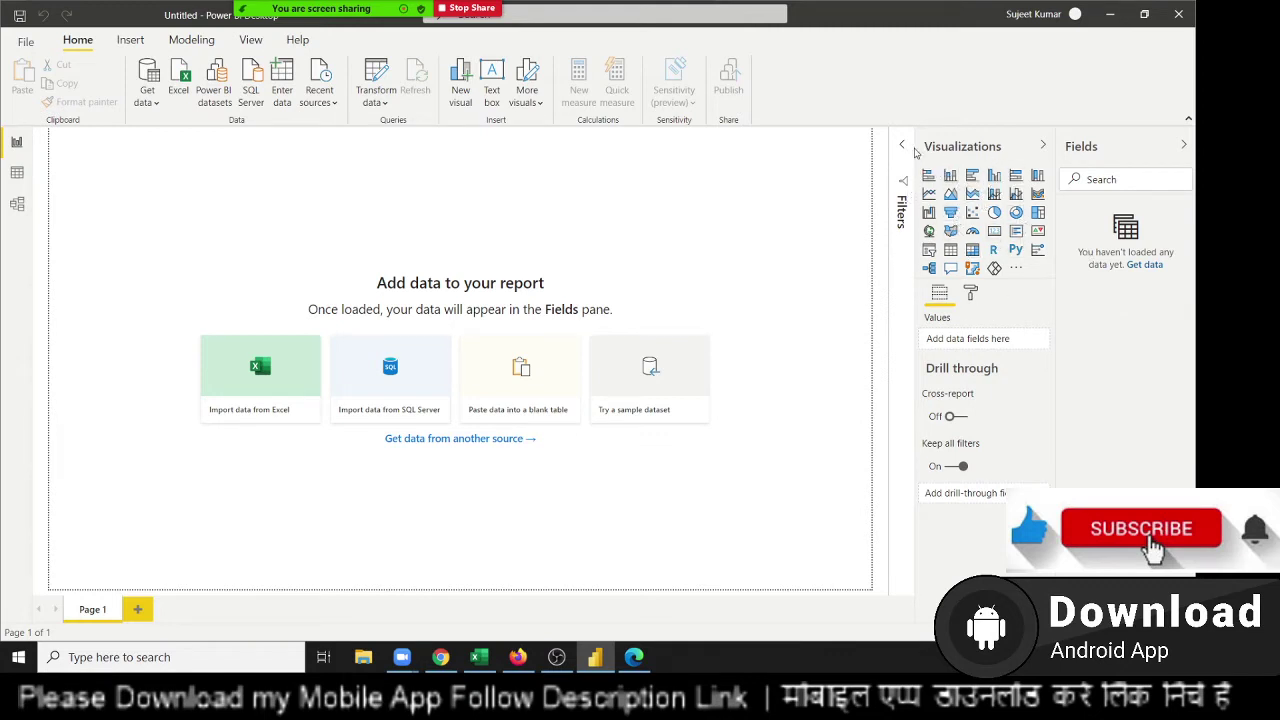
click(909, 262)
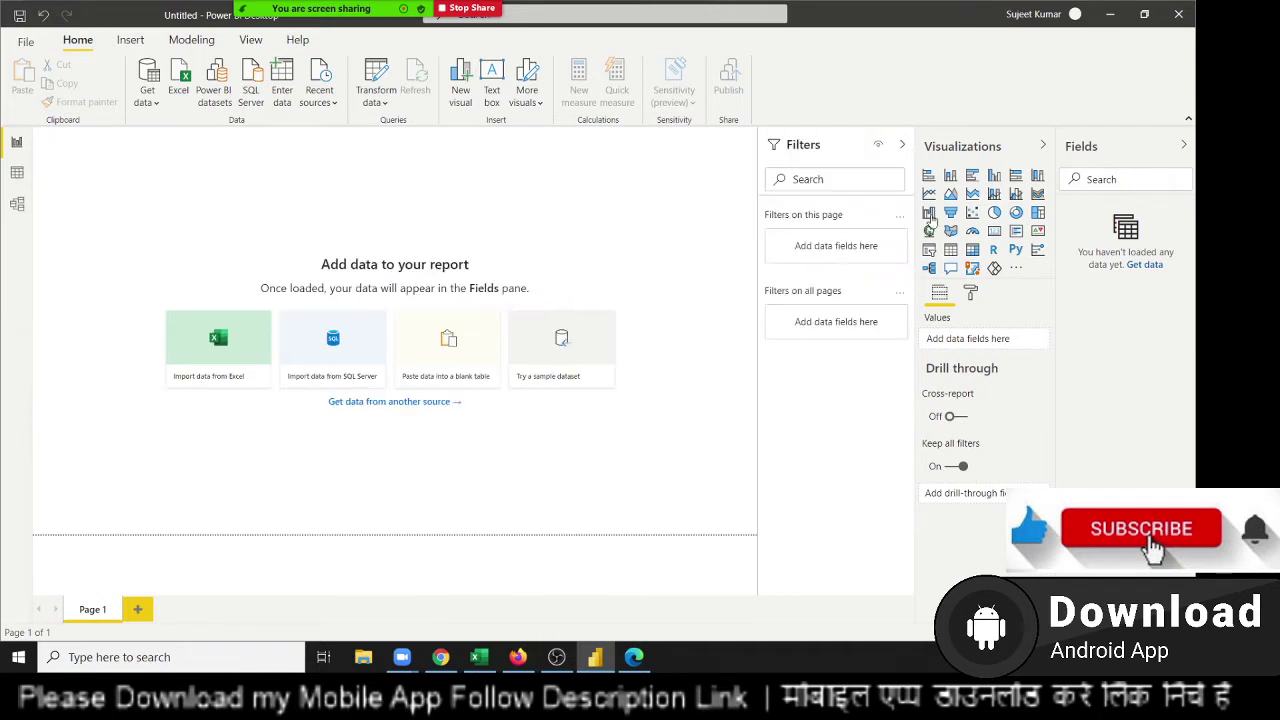
click(1181, 148)
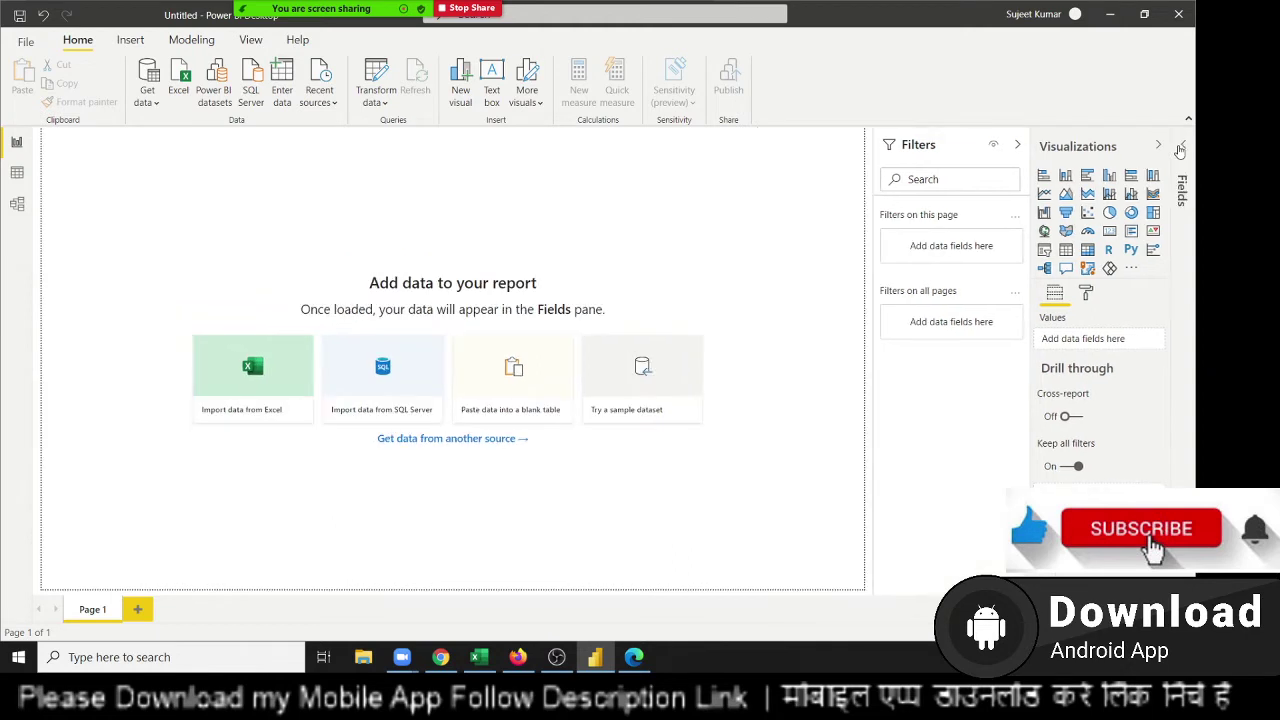
click(1018, 146)
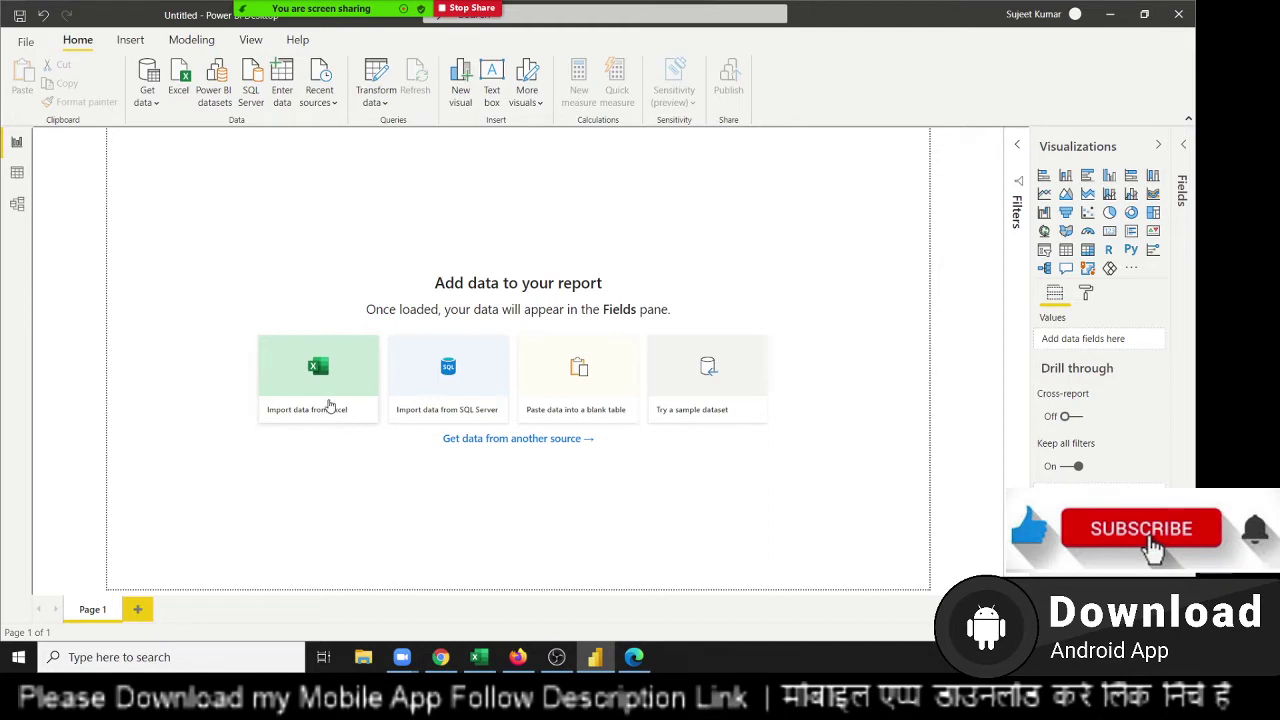
Import from Excel by opening the DataP (2) workbook from Downloads in the Navigator.
click(320, 370)
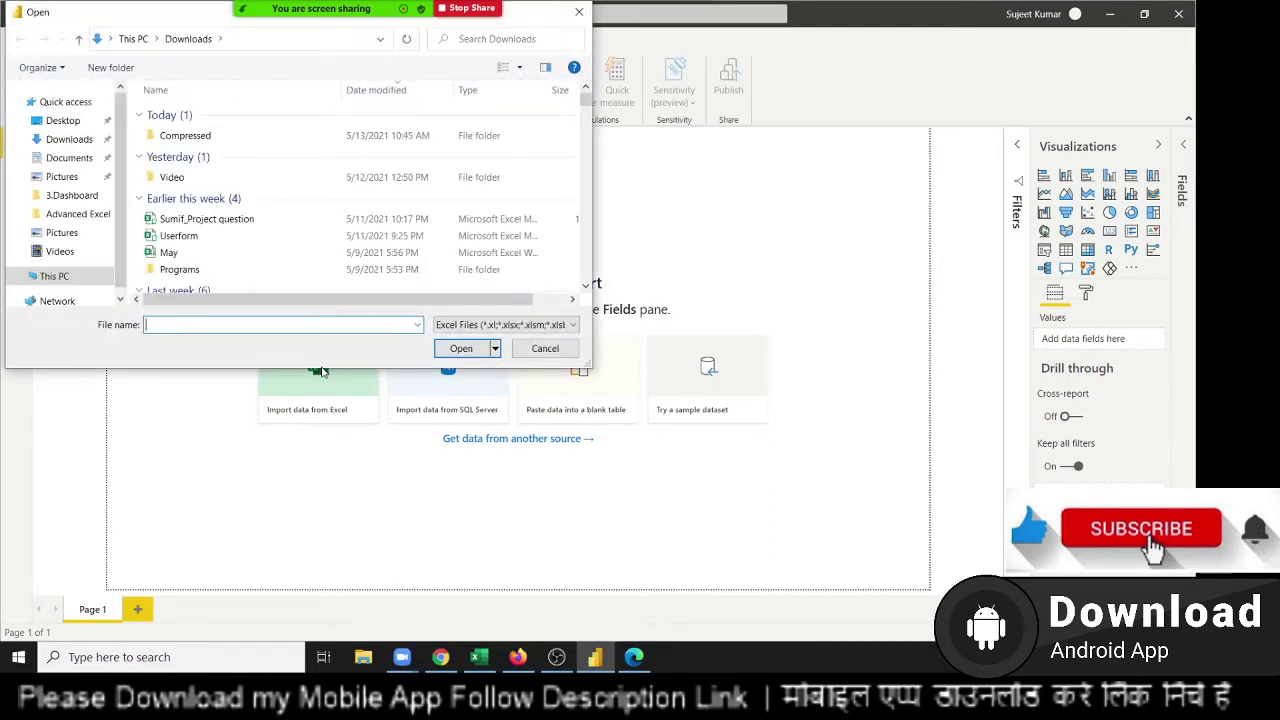
scroll(266, 263, down, 1)
scroll(268, 262, down, 1)
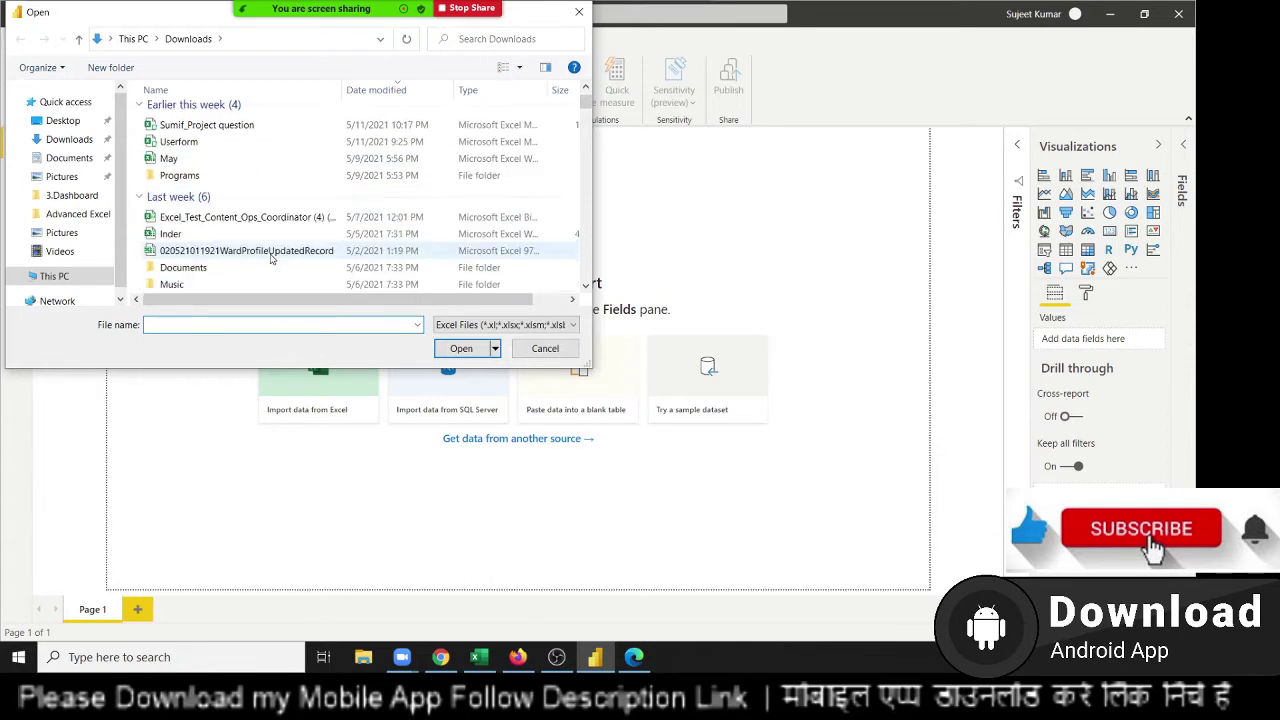
scroll(268, 262, down, 2)
scroll(270, 262, up, 2)
scroll(270, 264, down, 3)
scroll(270, 264, down, 2)
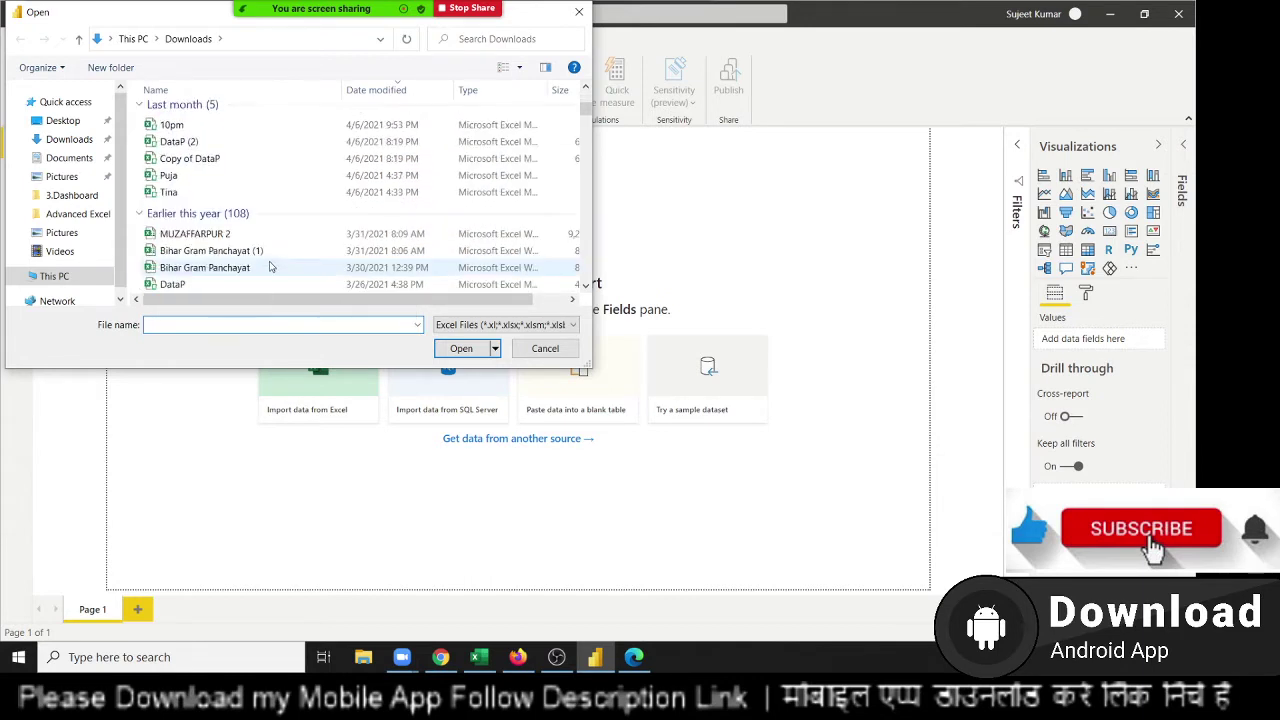
click(210, 143)
click(443, 351)
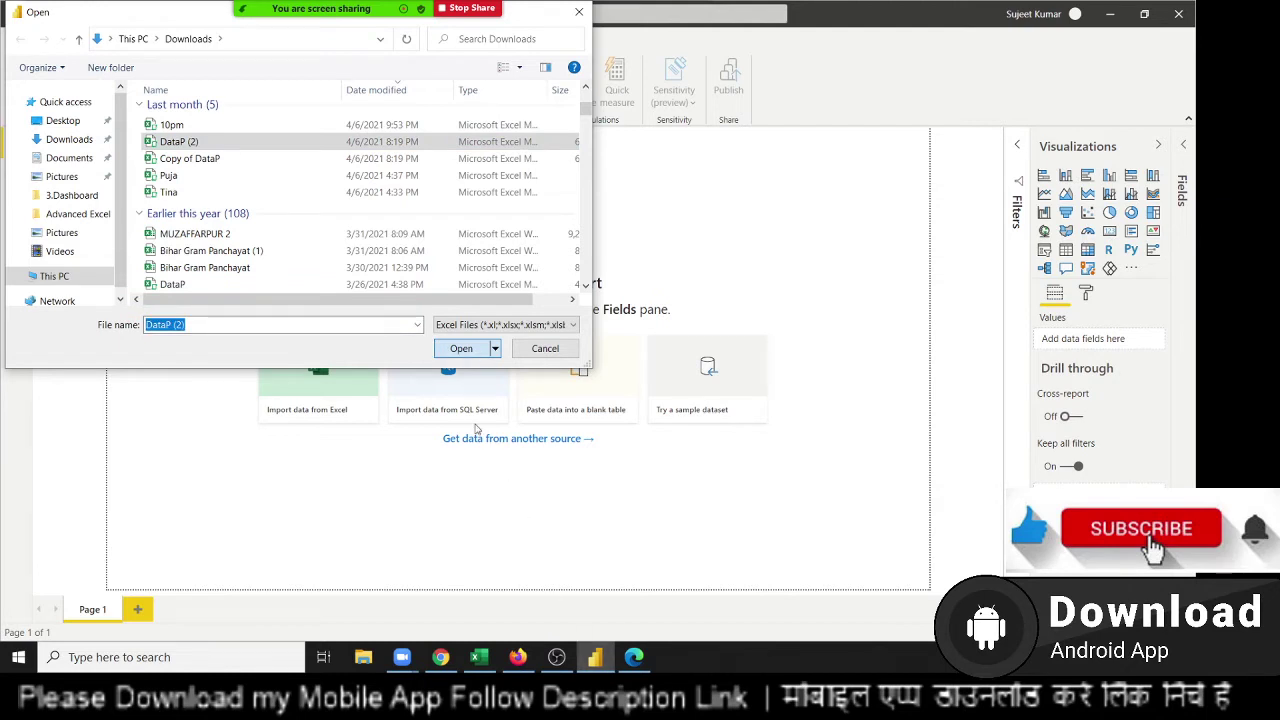
click(462, 349)
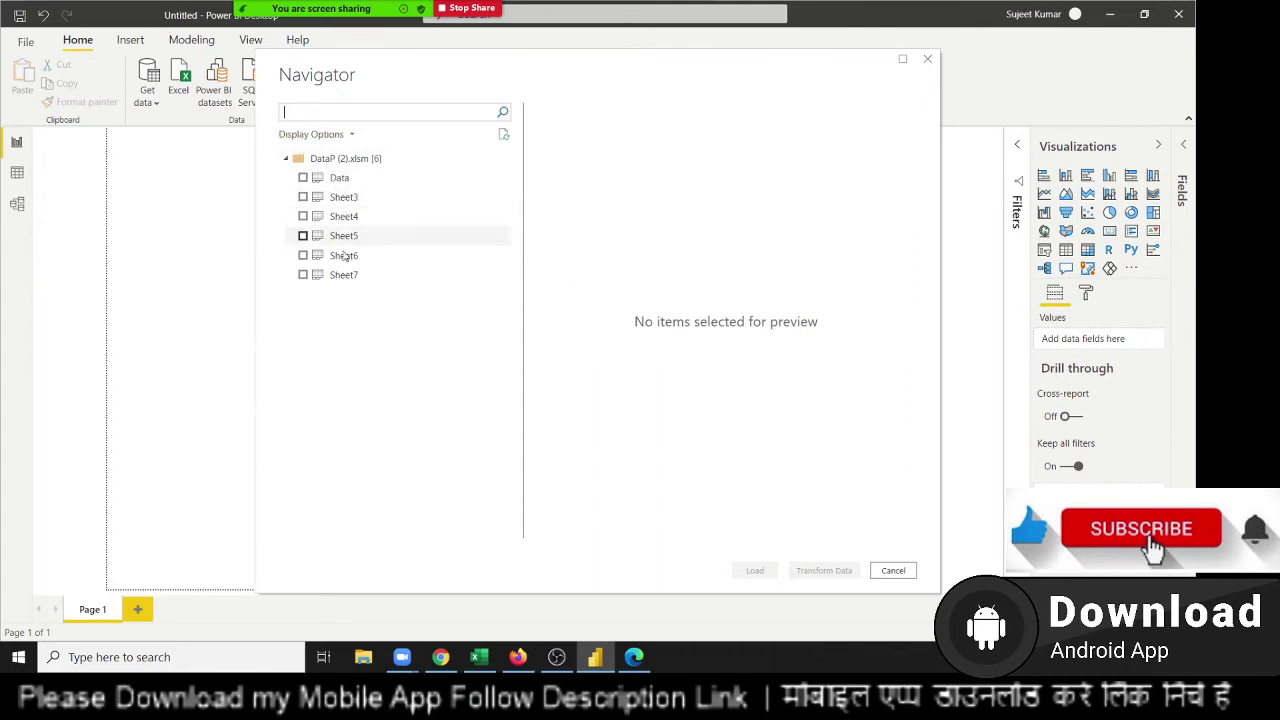
Preview and tick the Data sheet in Navigator, then load it into the report.
click(345, 178)
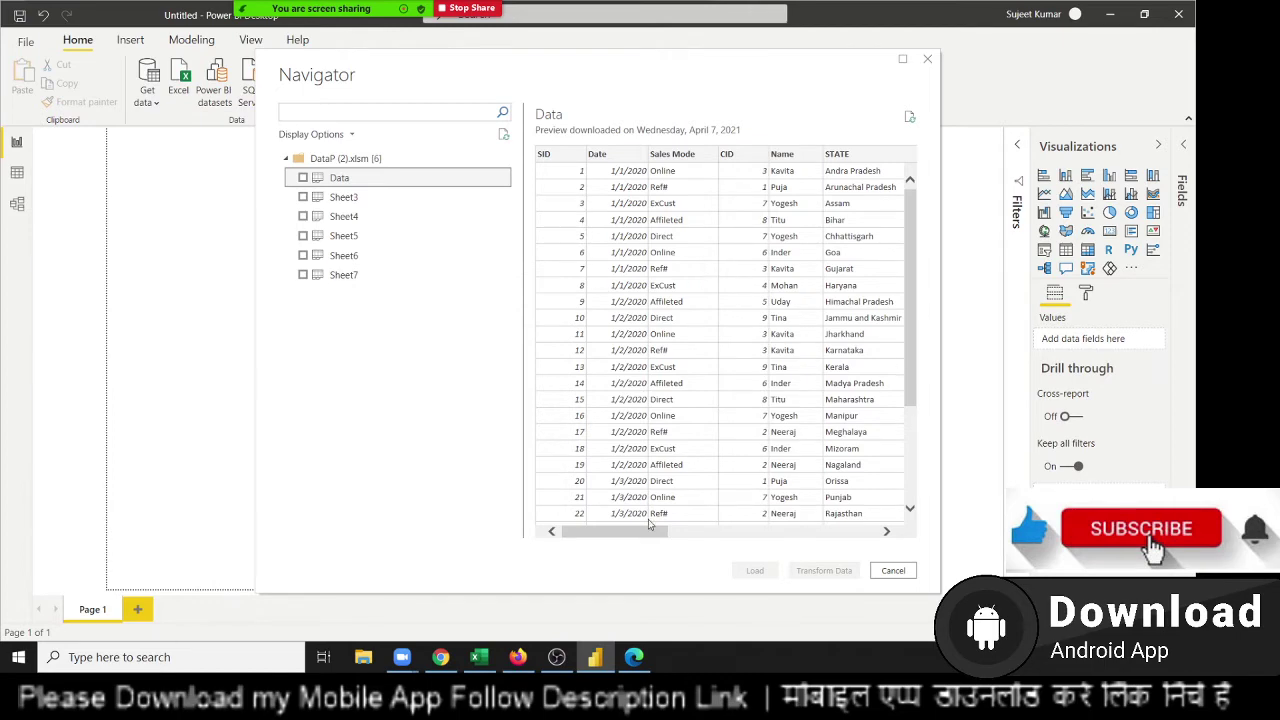
mouse_move(651, 537)
mouse_down()
mouse_move(861, 535)
mouse_move(600, 532)
mouse_move(915, 537)
mouse_move(500, 538)
mouse_up()
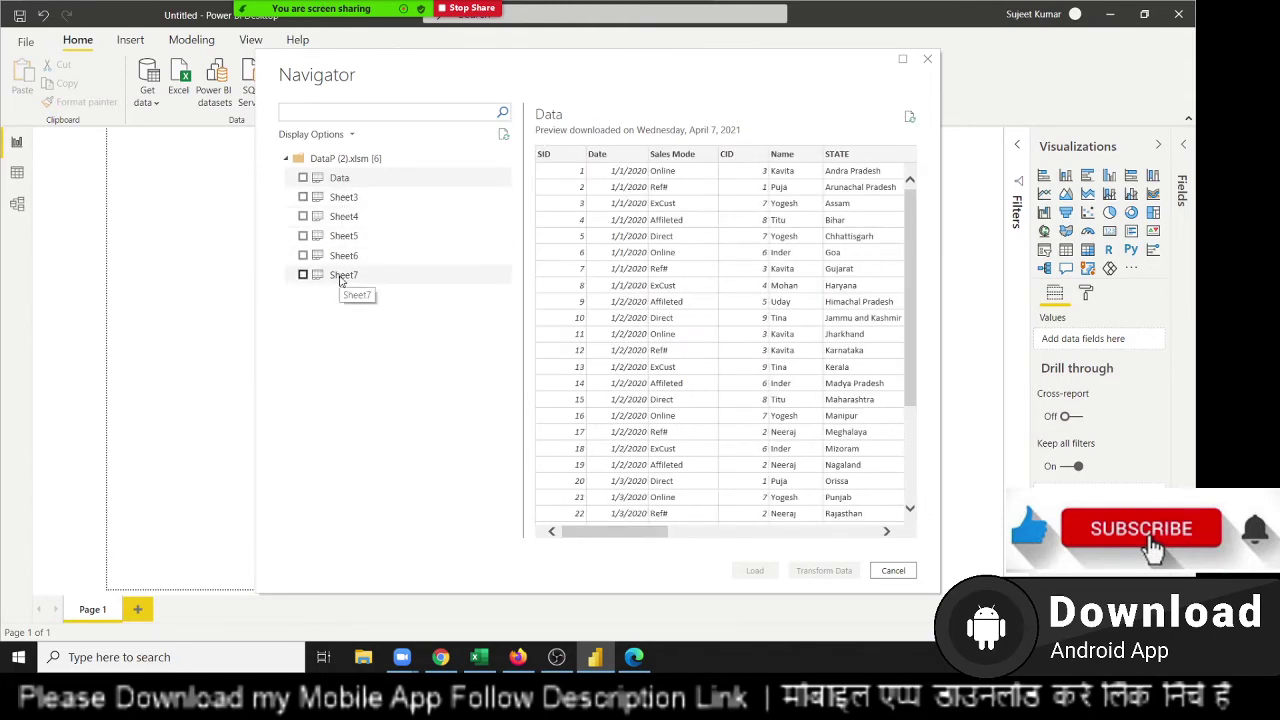
click(303, 178)
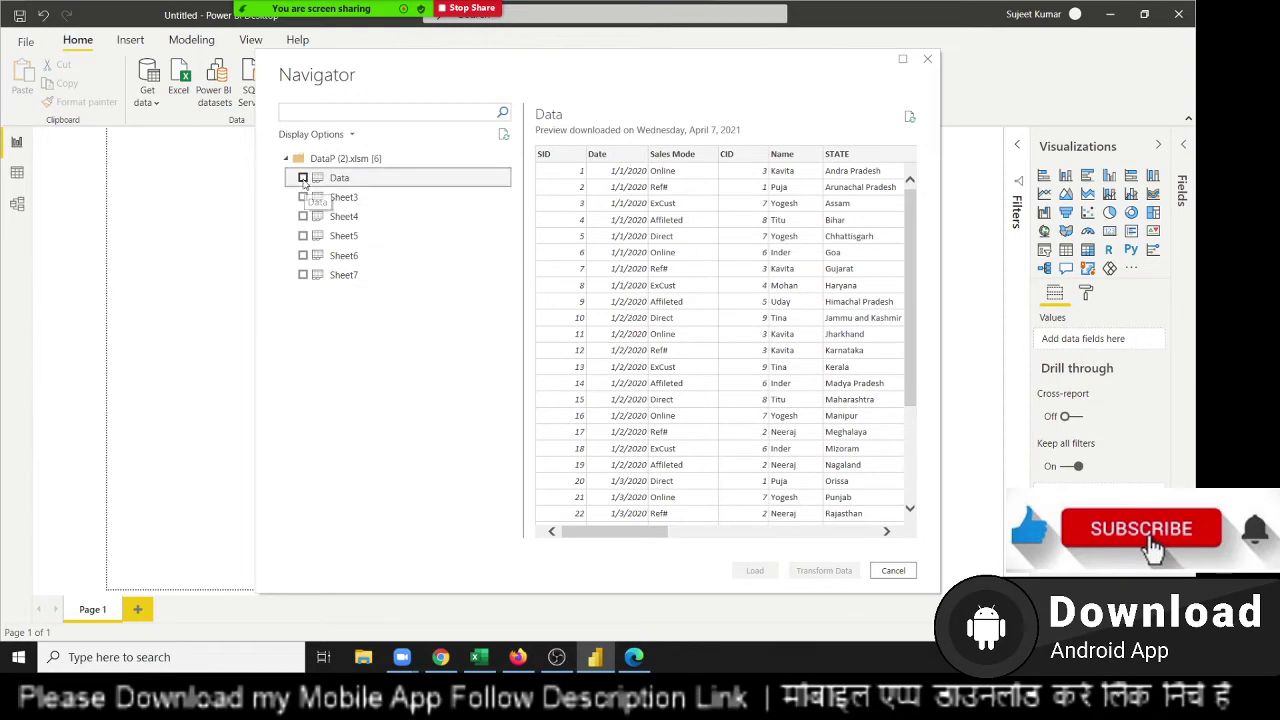
click(754, 570)
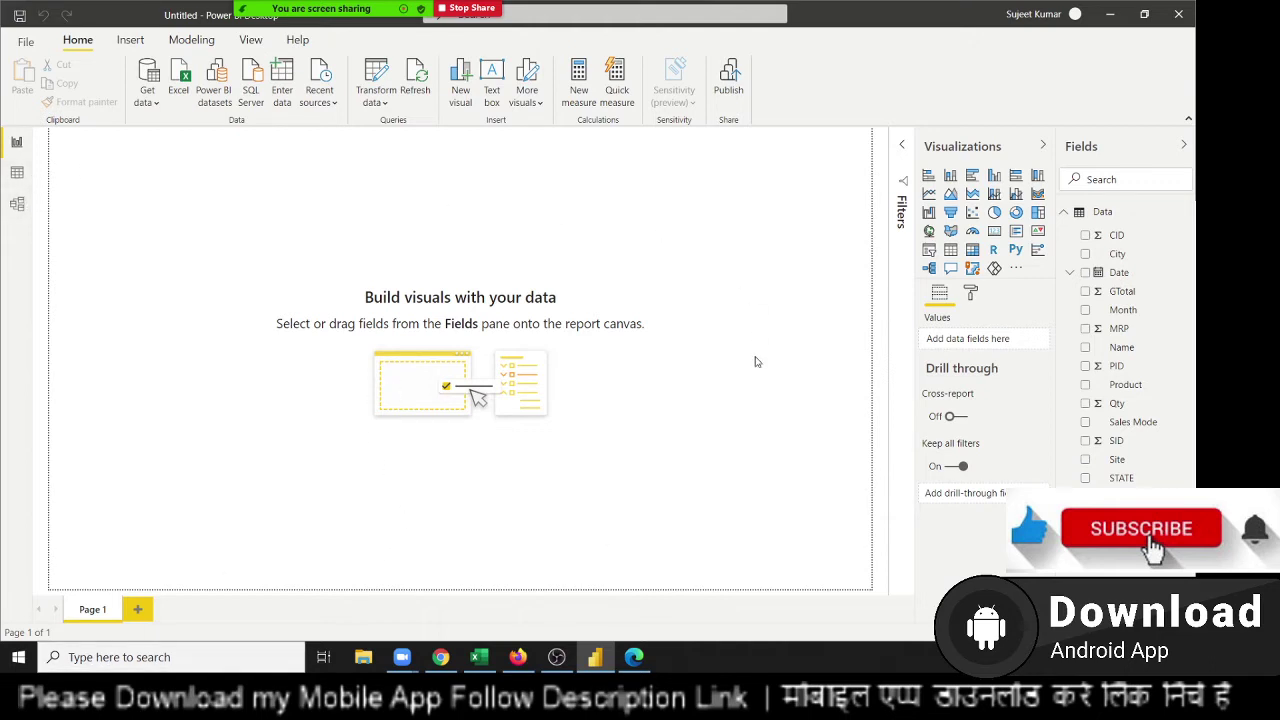
mouse_move(232, 257)
mouse_down()
mouse_move(698, 491)
mouse_move(695, 462)
mouse_move(86, 156)
mouse_move(700, 525)
mouse_up()
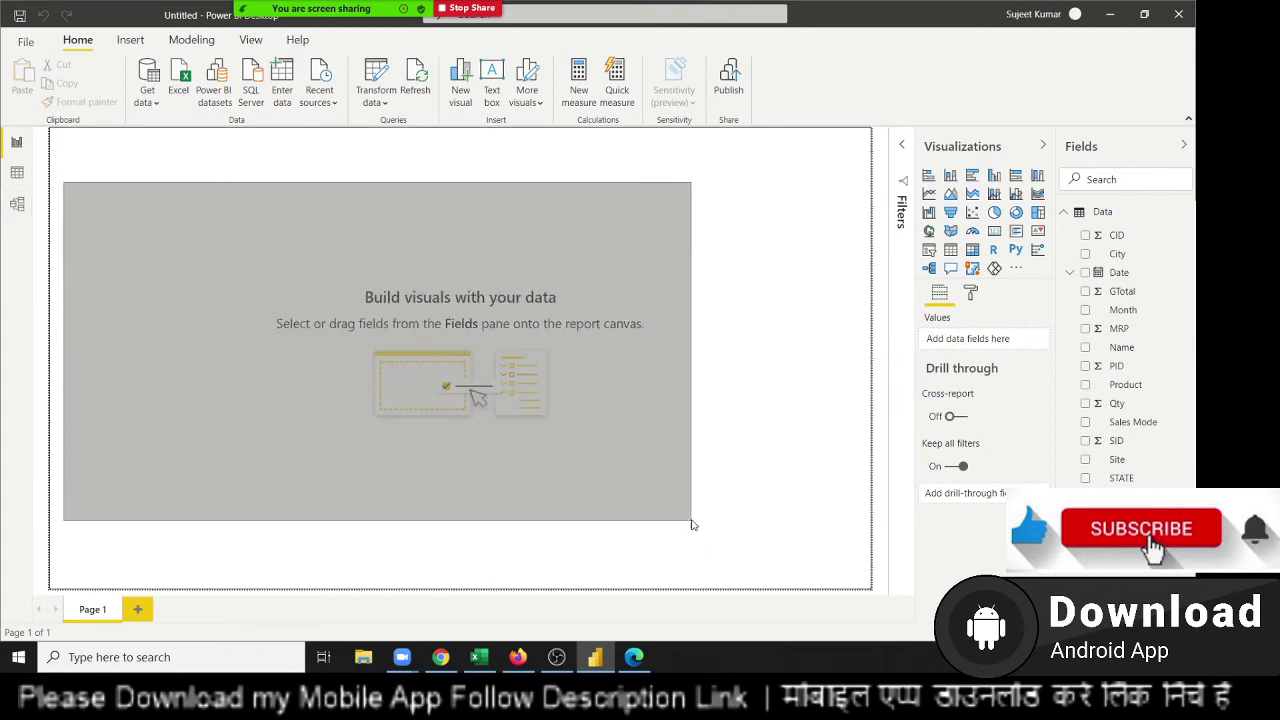
mouse_move(231, 253)
mouse_down()
mouse_move(576, 459)
mouse_move(686, 505)
mouse_up()
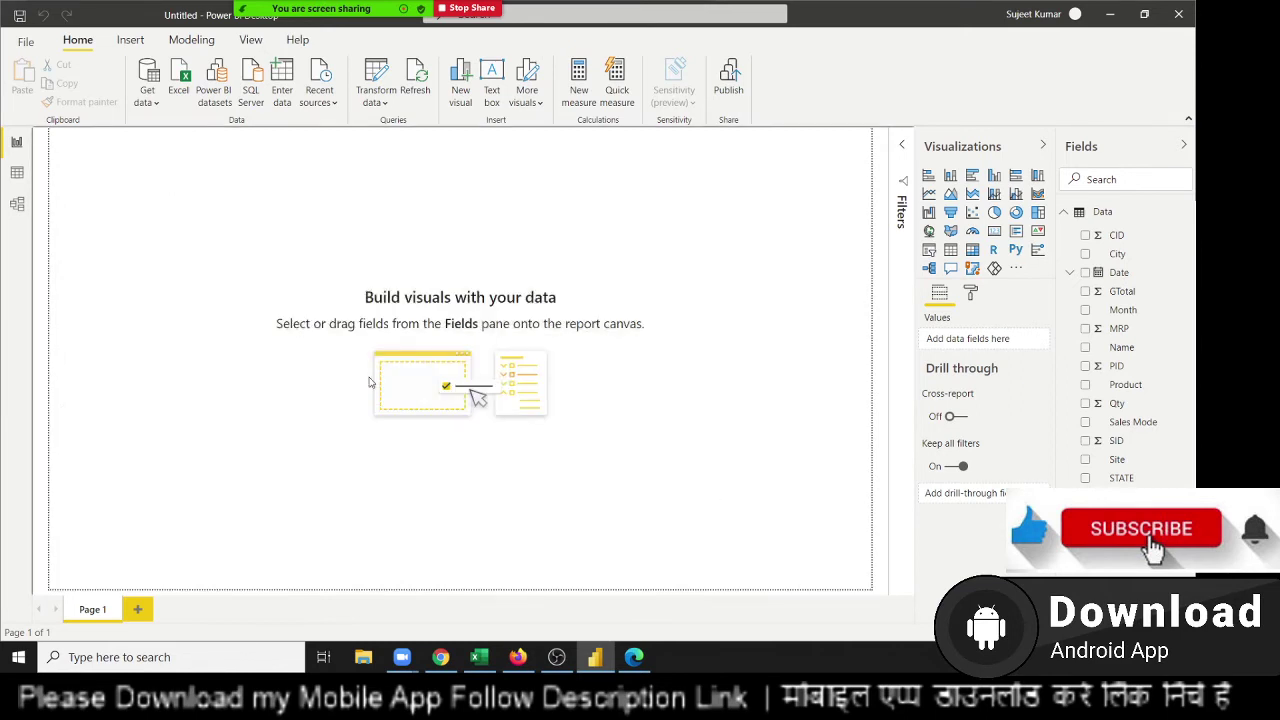
drag(236, 262, 686, 530)
drag(342, 304, 577, 479)
mouse_move(214, 255)
mouse_down()
mouse_move(551, 504)
mouse_move(603, 526)
mouse_move(670, 526)
mouse_move(686, 423)
mouse_move(680, 311)
mouse_up()
mouse_move(360, 272)
mouse_down()
mouse_move(476, 305)
mouse_move(588, 308)
mouse_up()
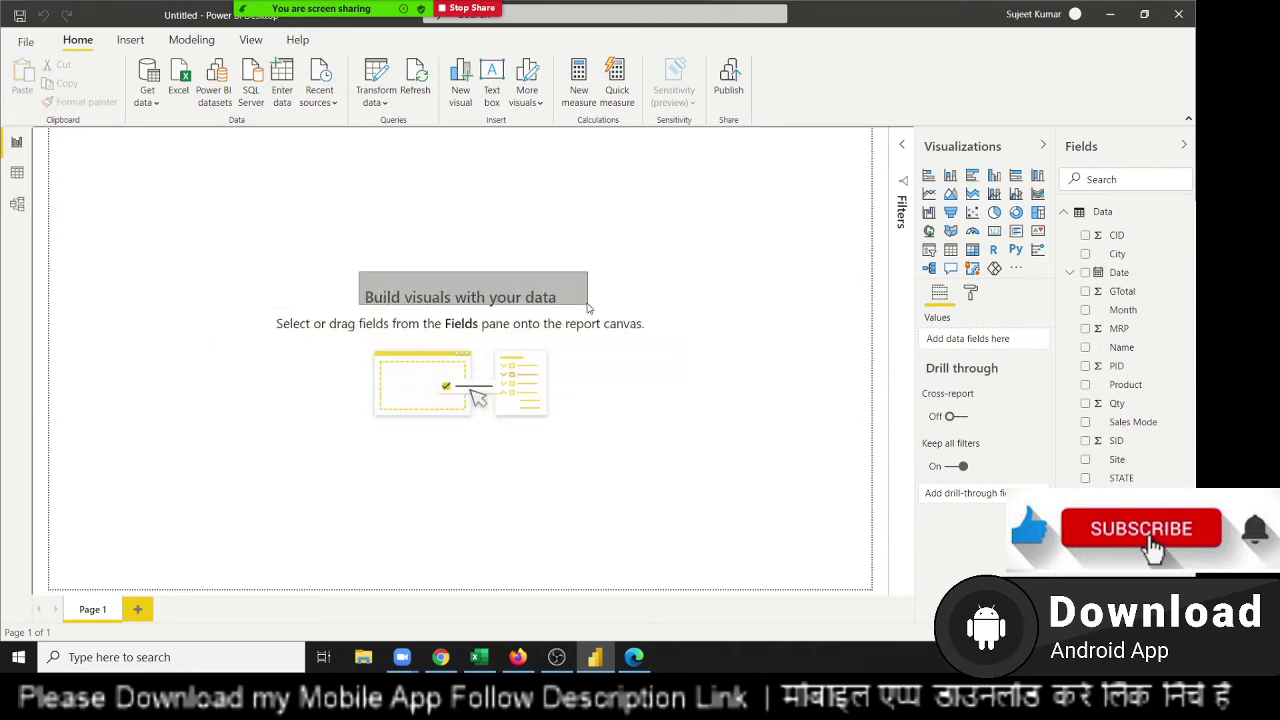
mouse_move(266, 306)
mouse_down()
mouse_move(392, 336)
mouse_move(650, 345)
mouse_up()
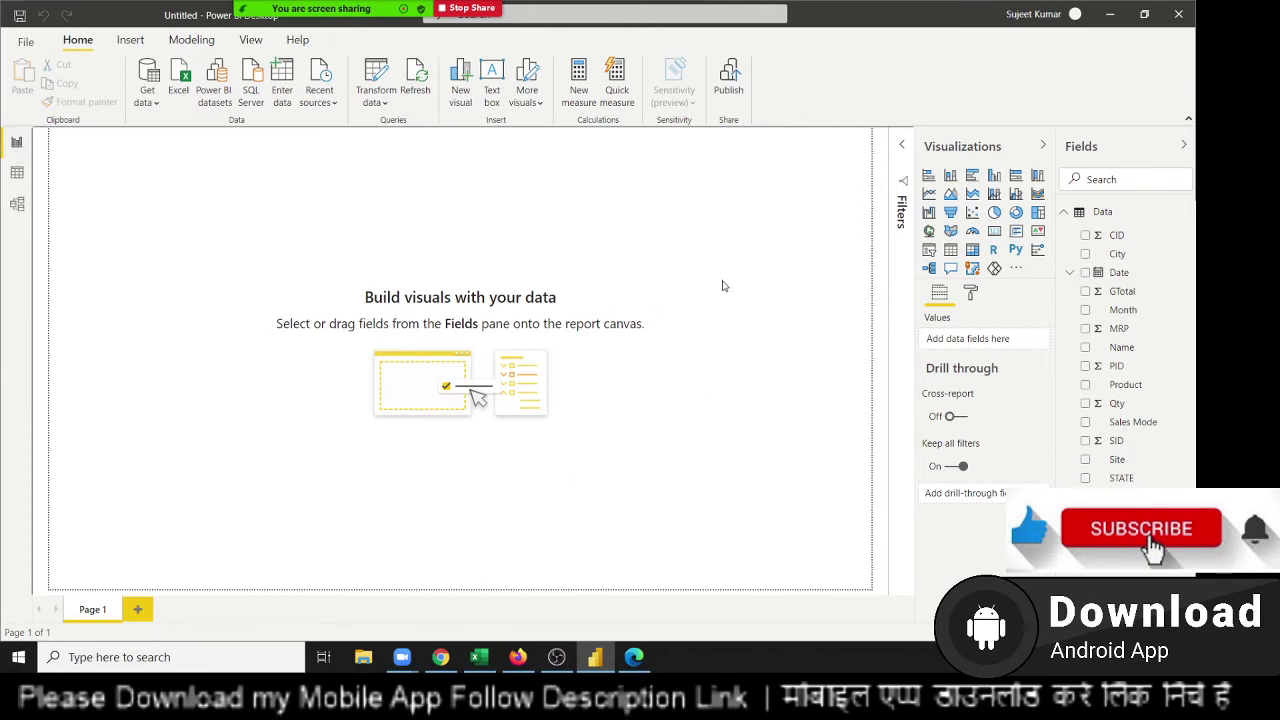
Switch to Data view and scroll through the Data table's 3,913 rows.
click(17, 176)
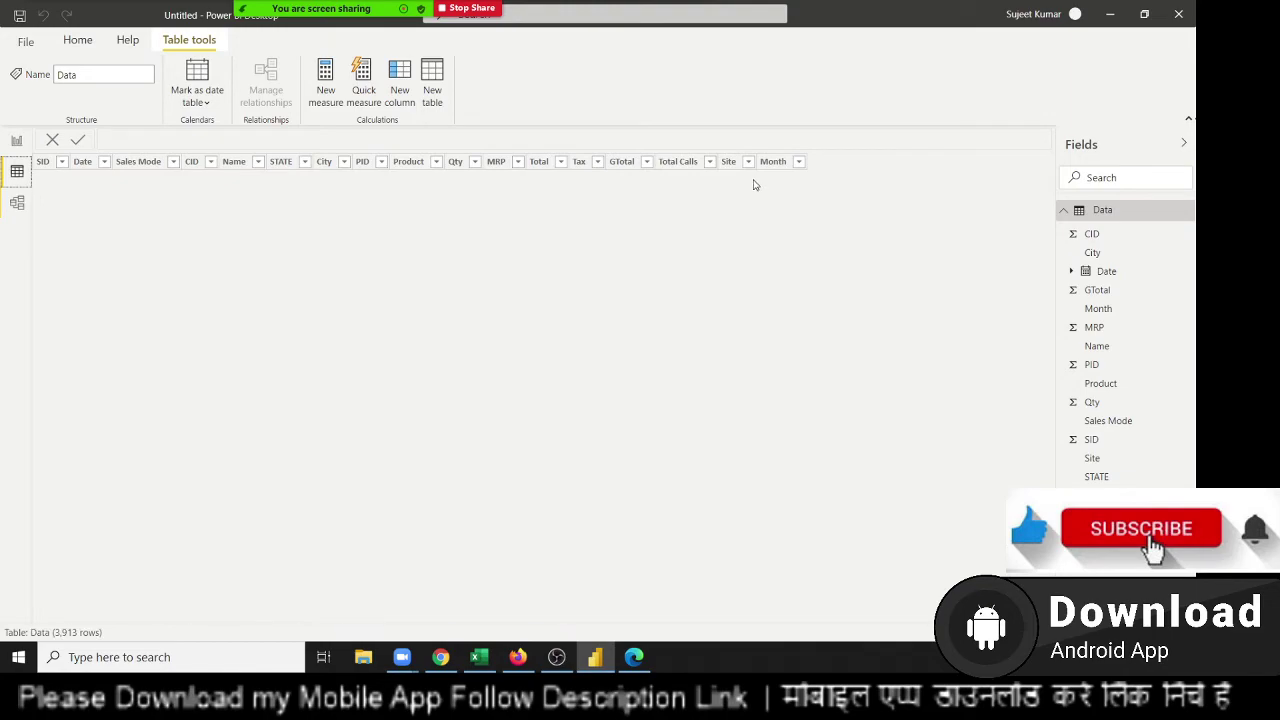
scroll(612, 288, up, 2)
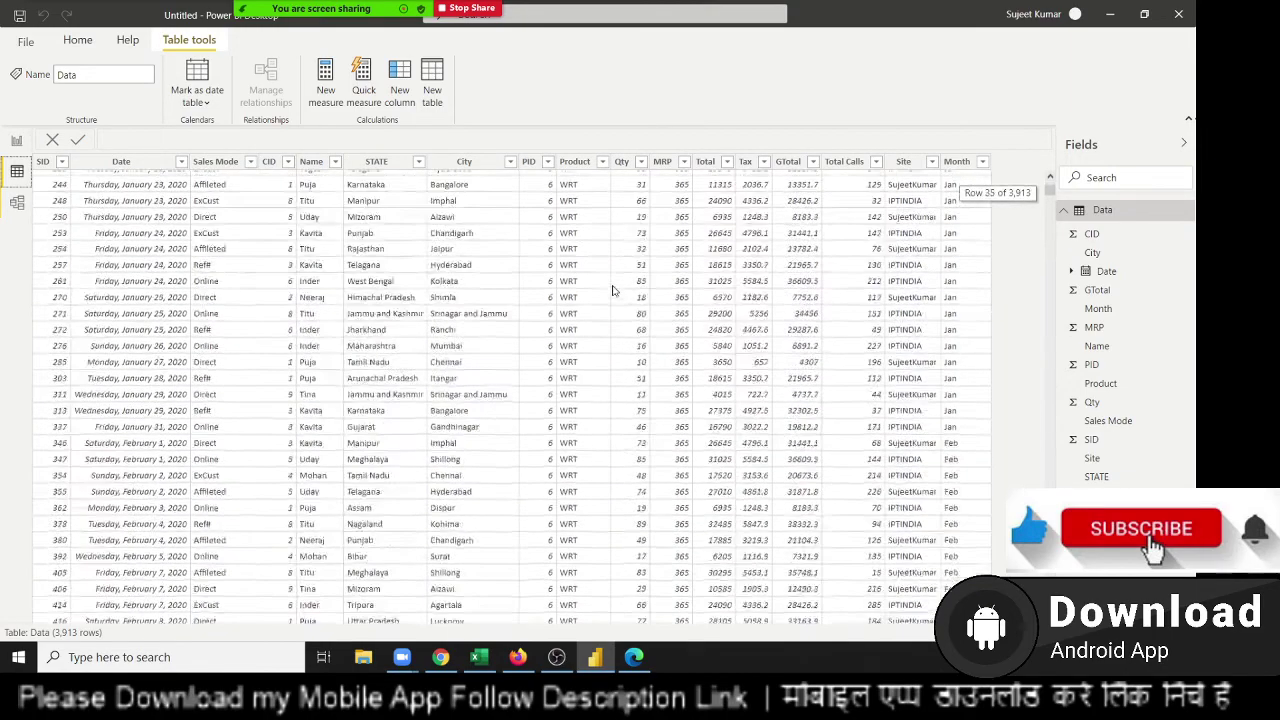
scroll(613, 290, down, 3)
scroll(613, 290, down, 4)
scroll(613, 288, down, 4)
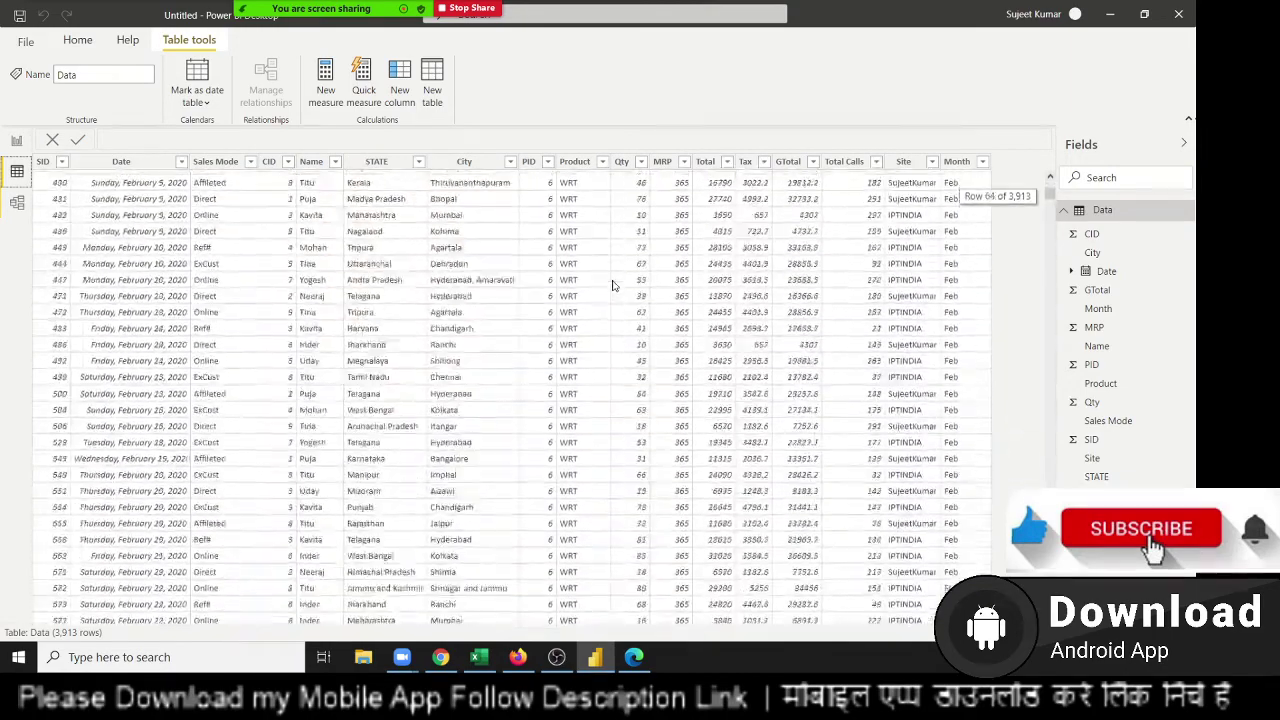
scroll(614, 284, down, 3)
scroll(614, 284, up, 7)
scroll(614, 284, up, 7)
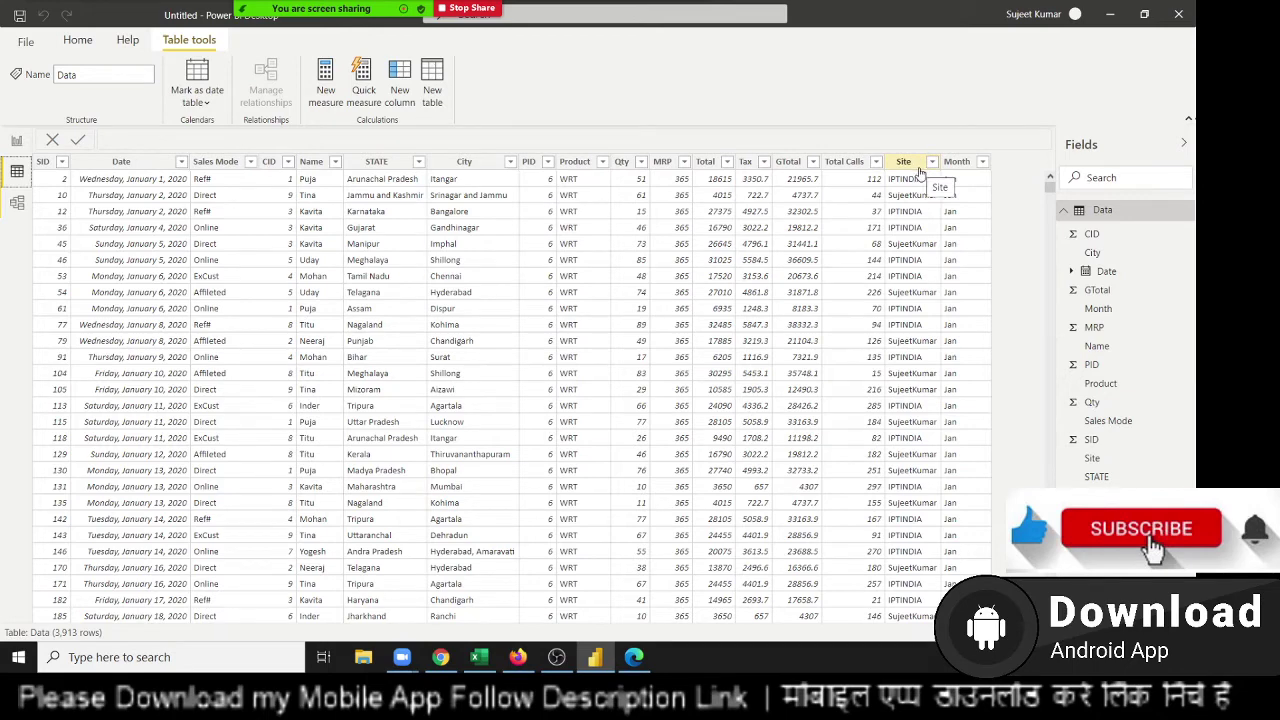
click(16, 205)
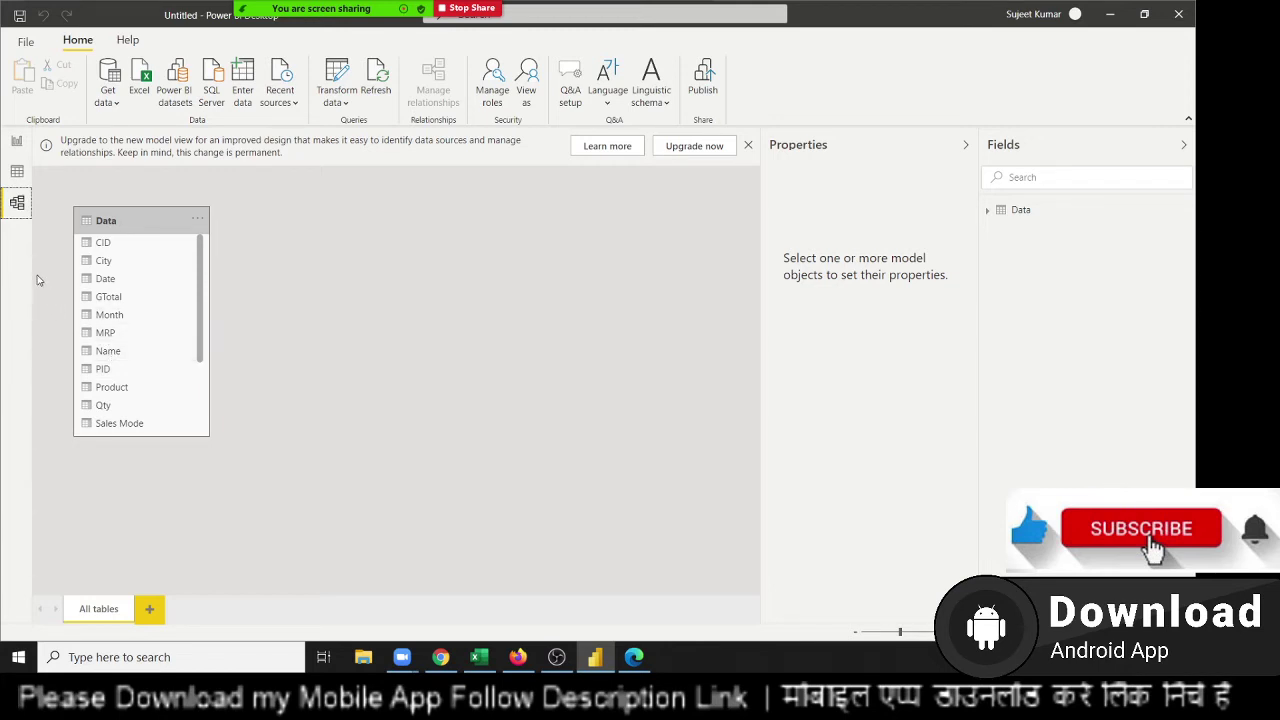
click(17, 172)
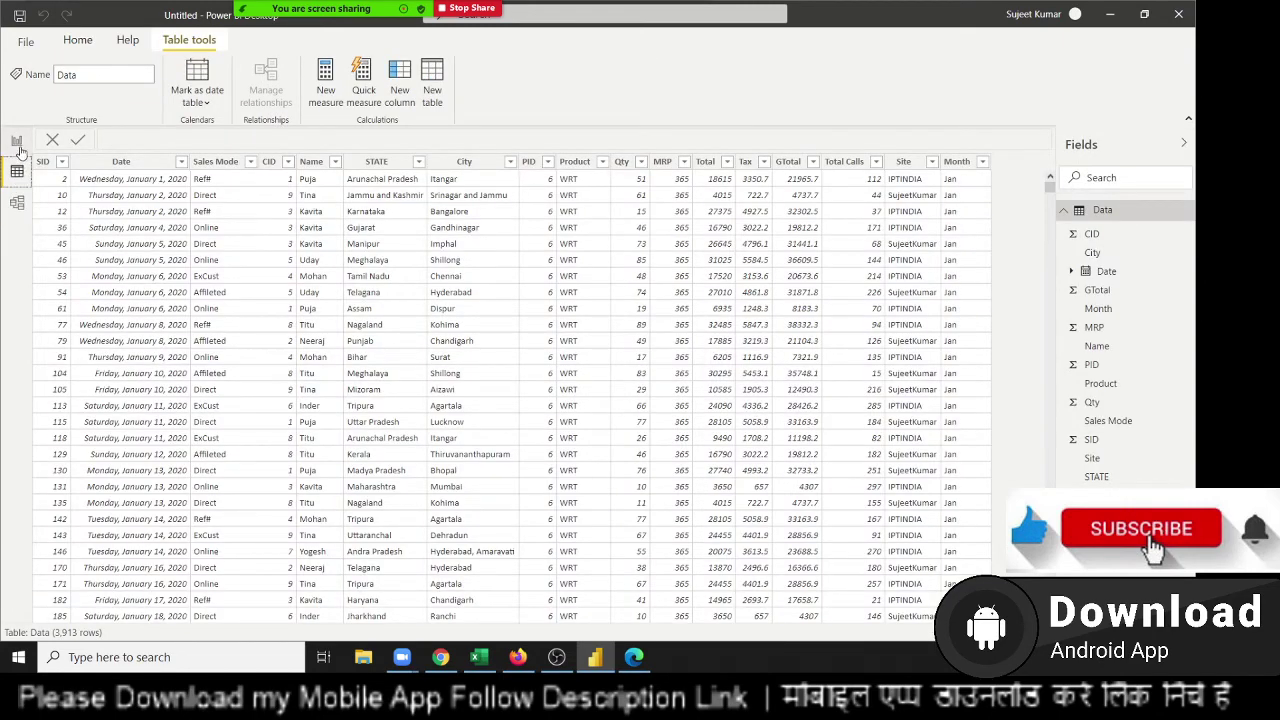
Glance at the Data and Model views, then return to the empty Page 1 report canvas.
click(18, 142)
click(18, 172)
click(20, 210)
click(17, 174)
click(16, 142)
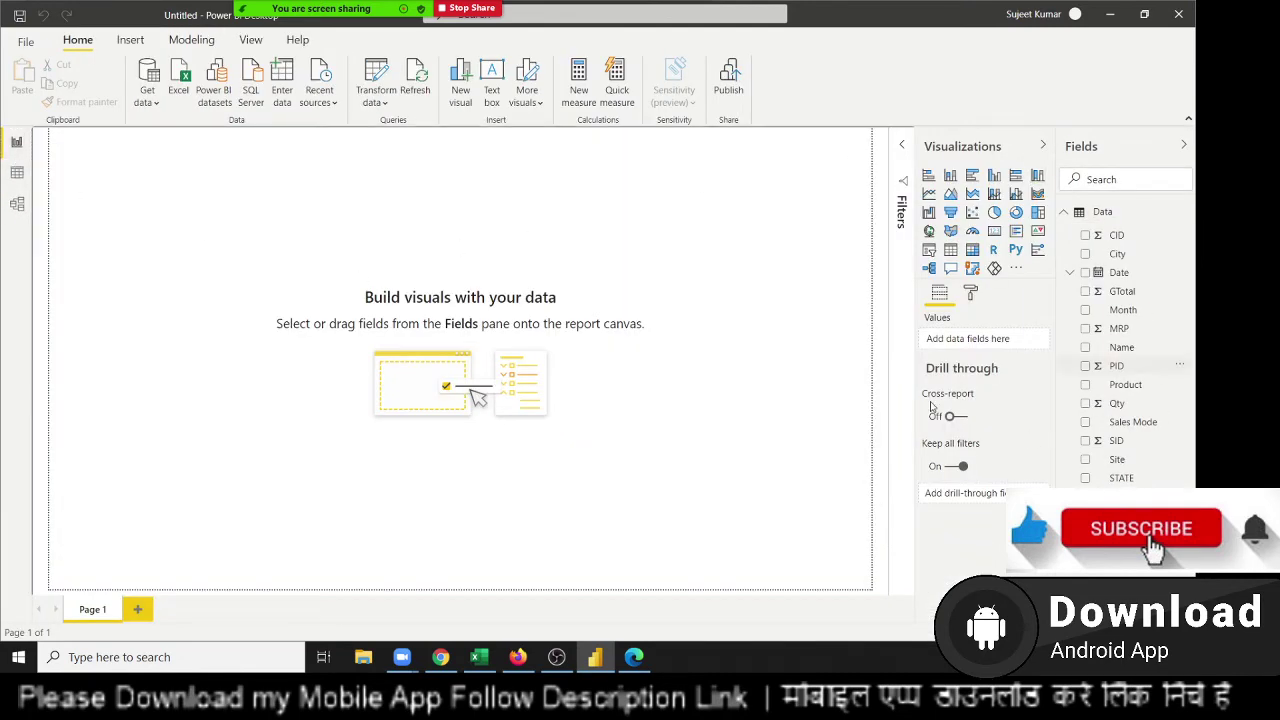
Add and enlarge a table visual, then fill it with Name and summed Qty.
click(950, 252)
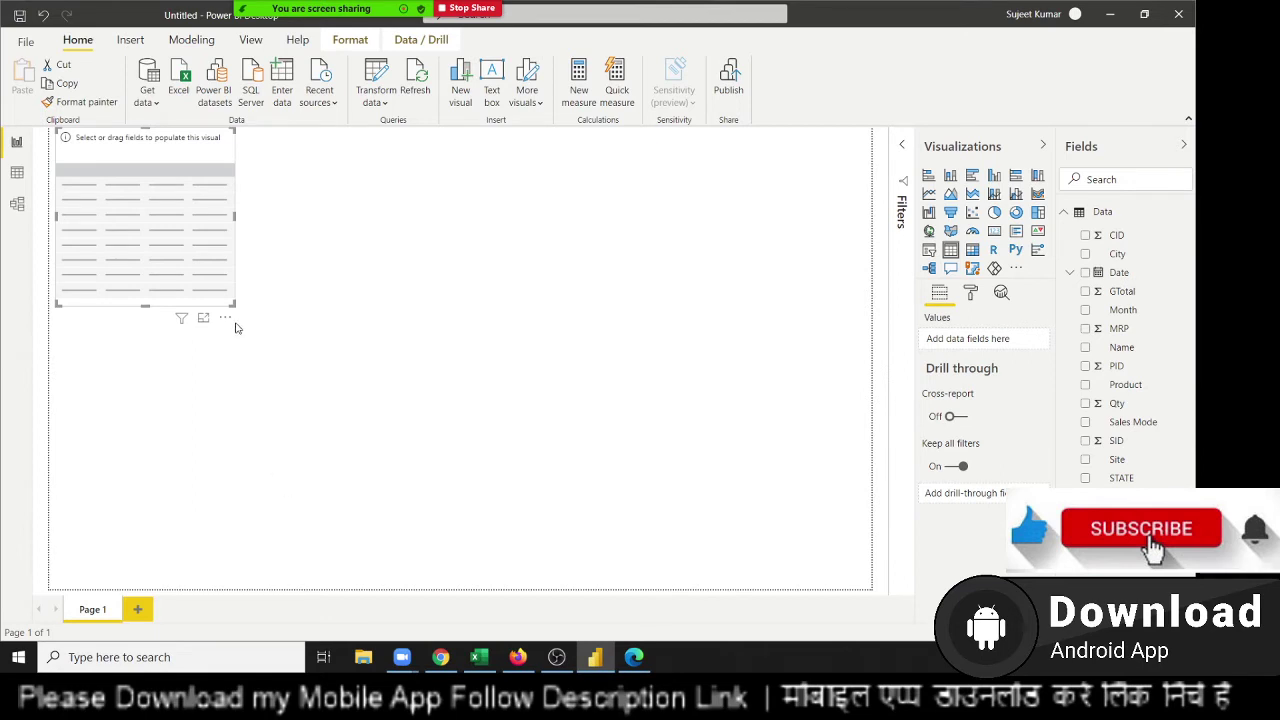
mouse_move(234, 304)
mouse_down()
mouse_move(425, 404)
mouse_move(412, 405)
mouse_up()
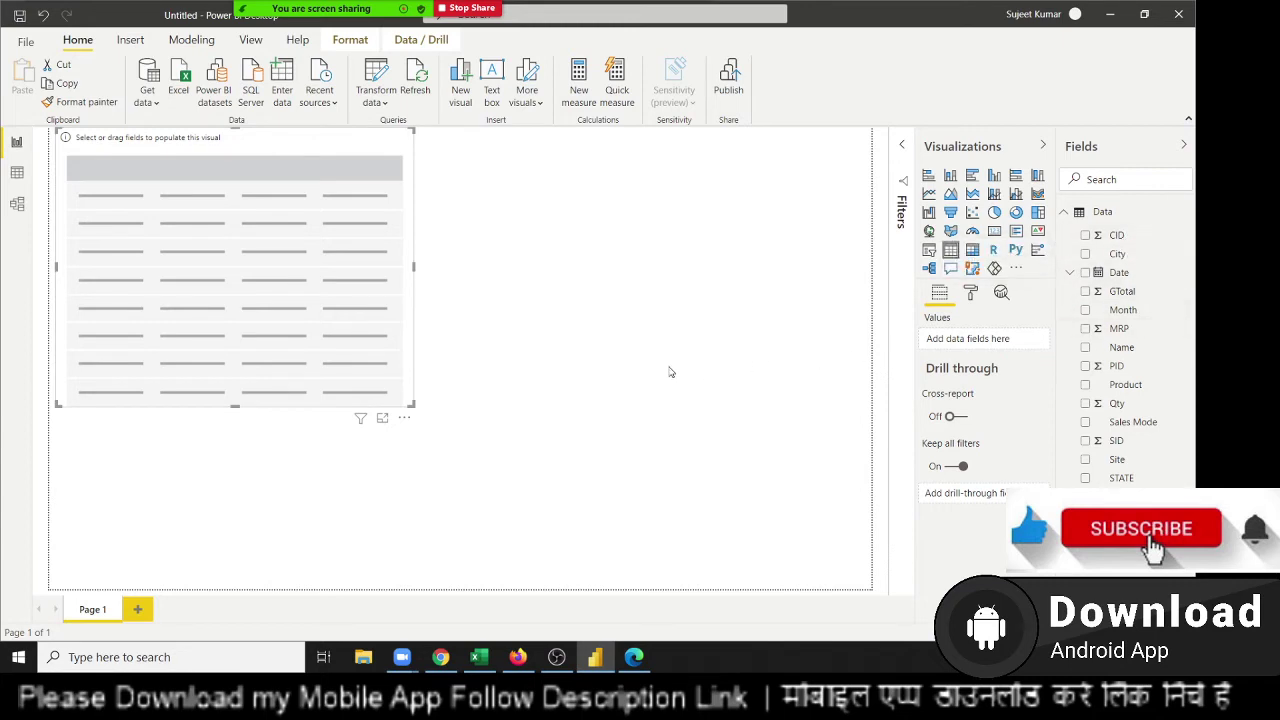
click(591, 372)
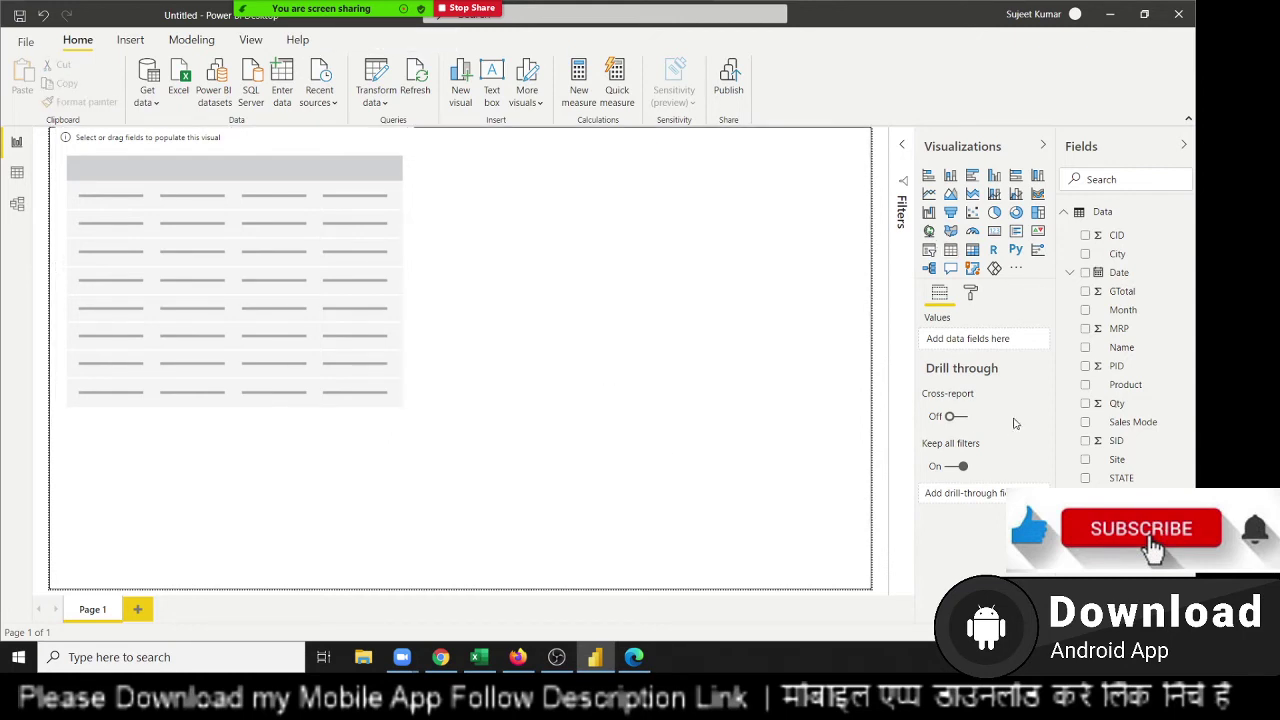
mouse_move(1124, 348)
mouse_down()
mouse_move(307, 315)
mouse_move(268, 271)
mouse_up()
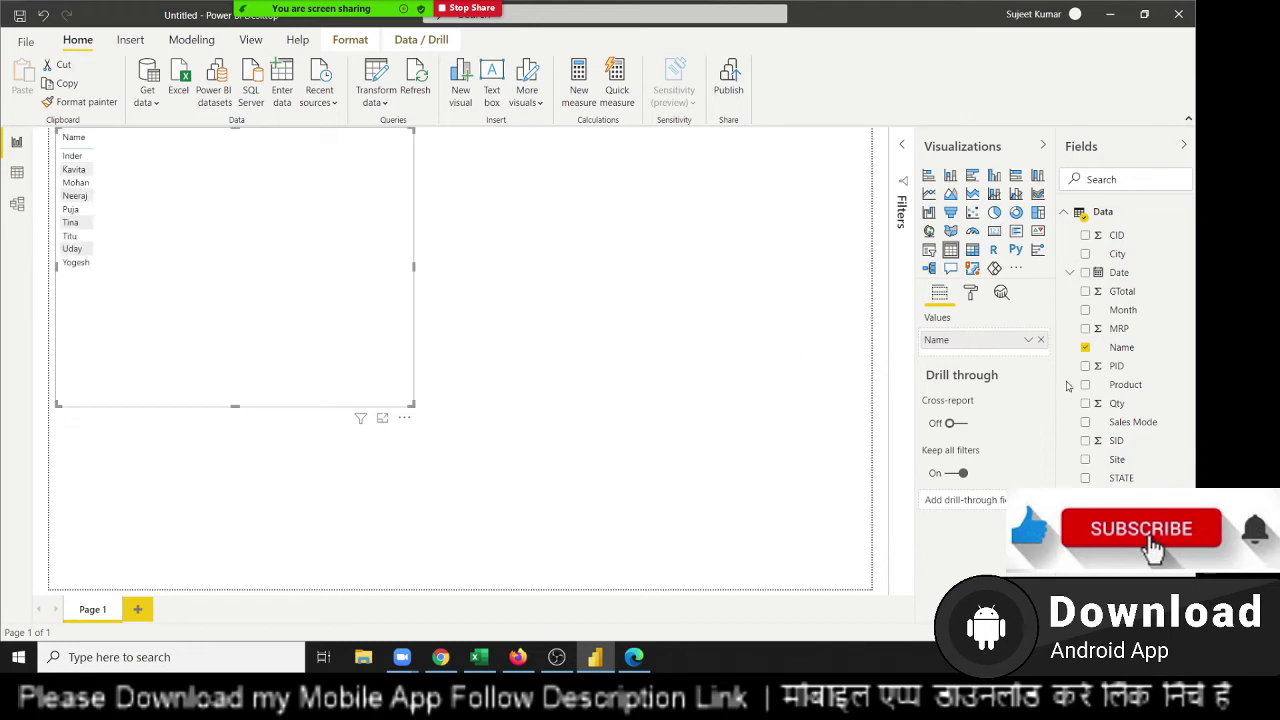
mouse_move(1117, 403)
mouse_down()
mouse_move(518, 459)
mouse_move(137, 211)
mouse_up()
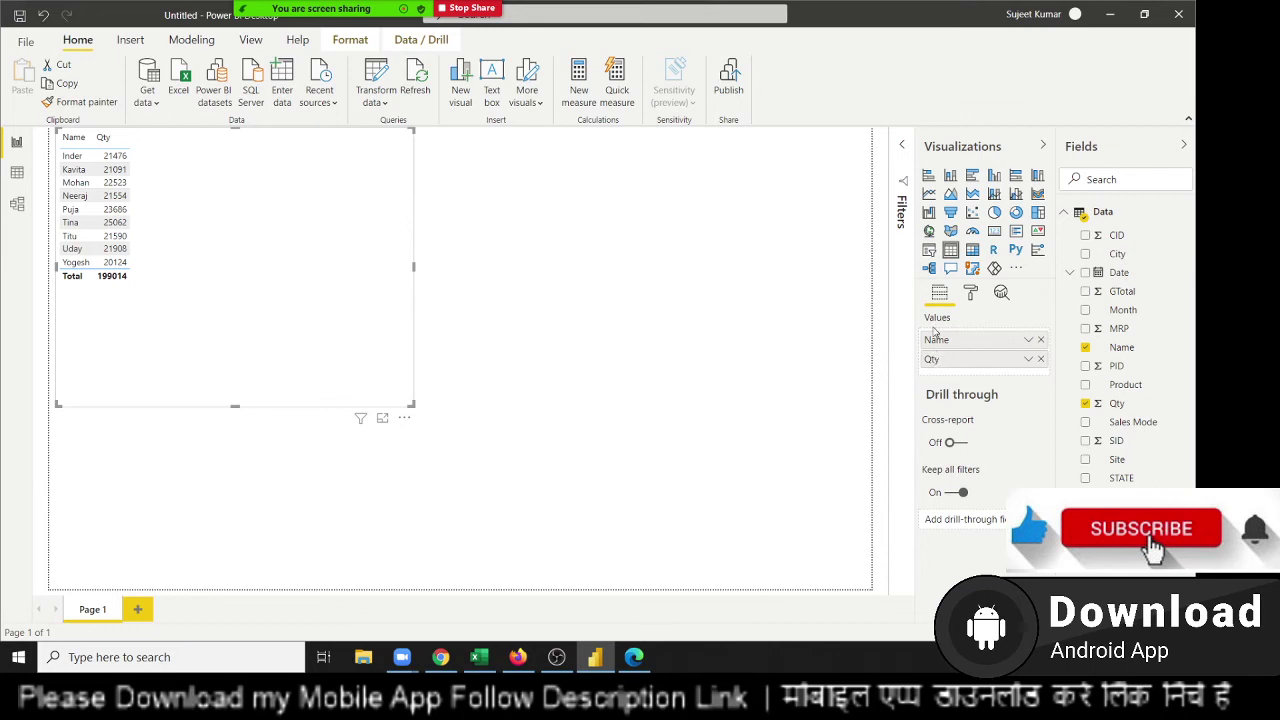
click(1029, 360)
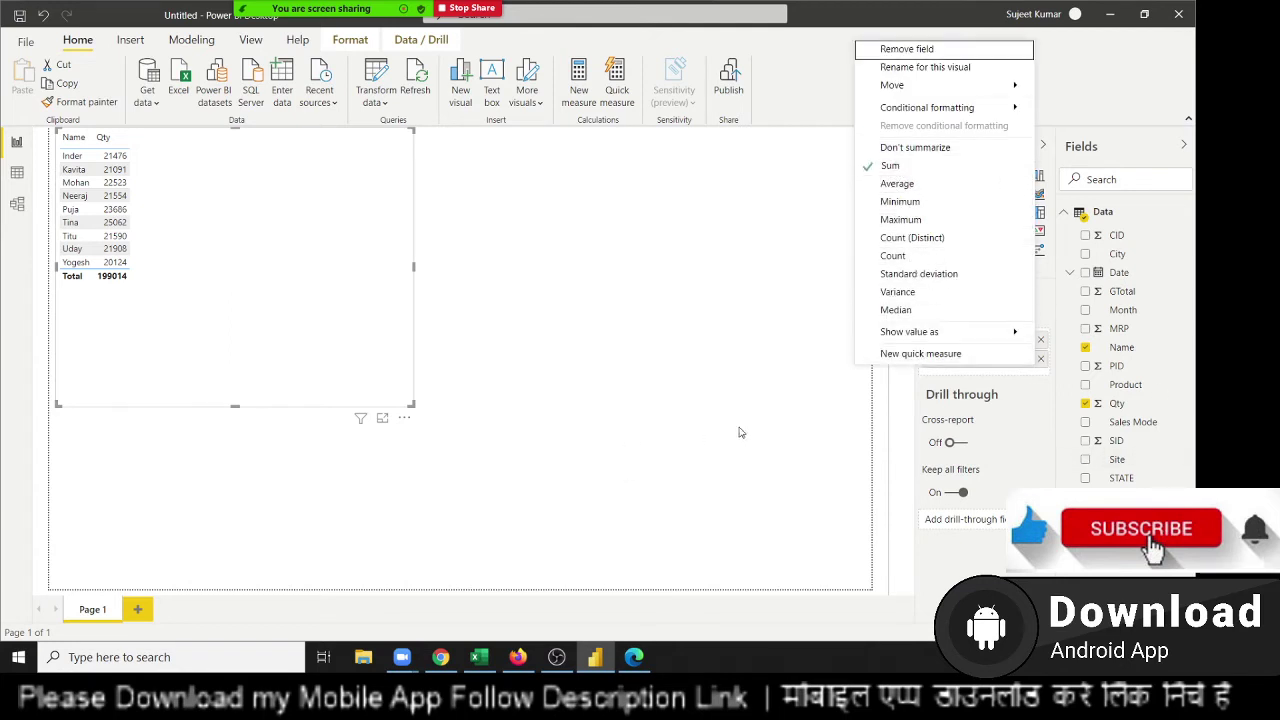
Remove a stray Q&A visual that was accidentally added to the page.
click(691, 446)
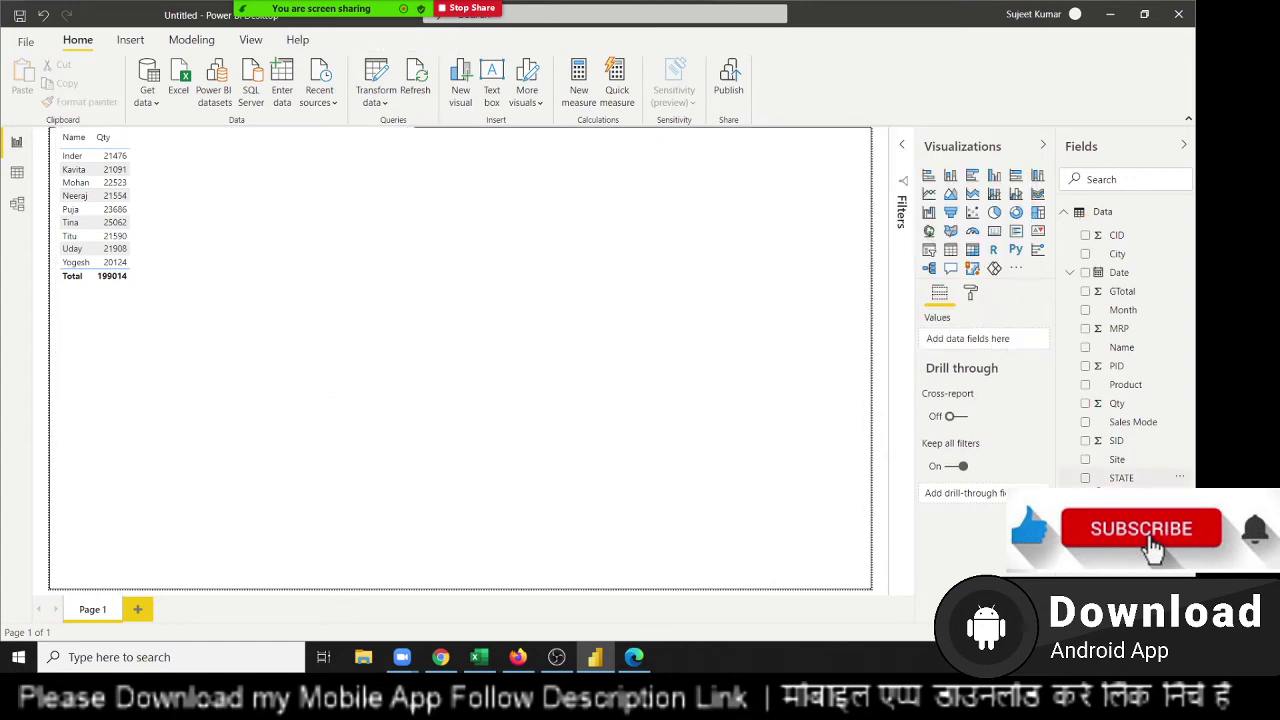
click(1112, 460)
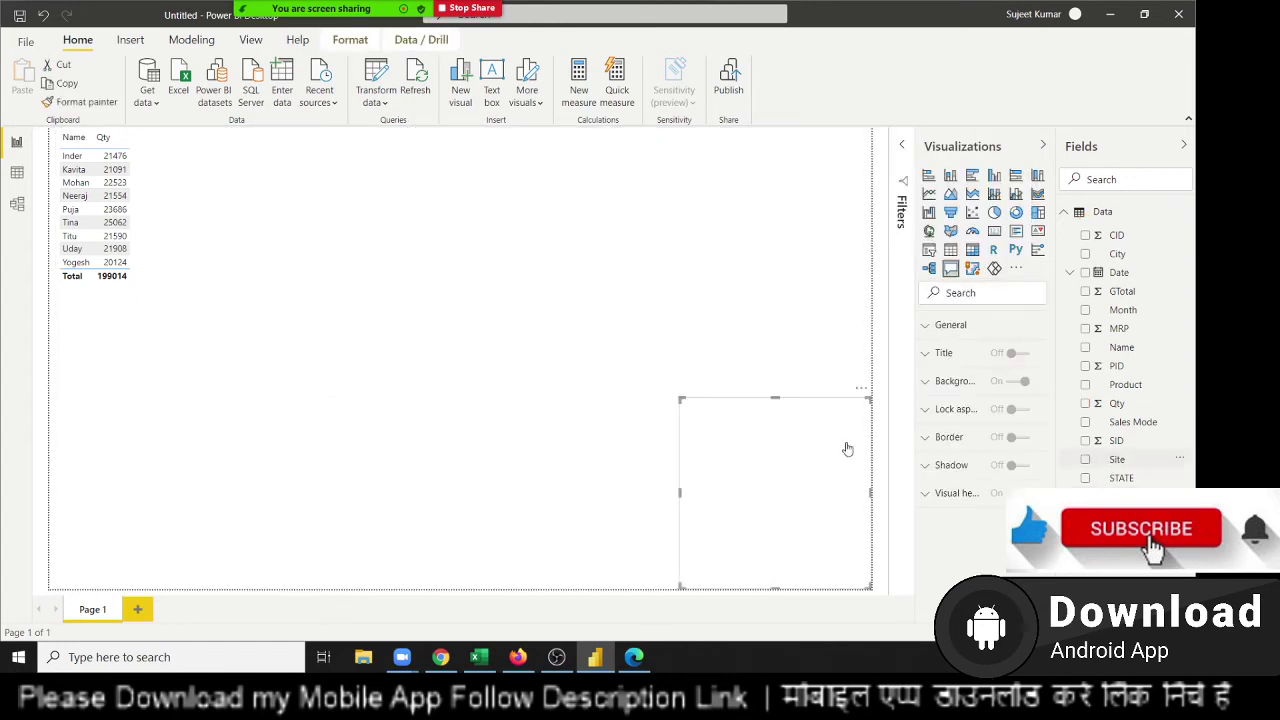
drag(847, 449, 436, 348)
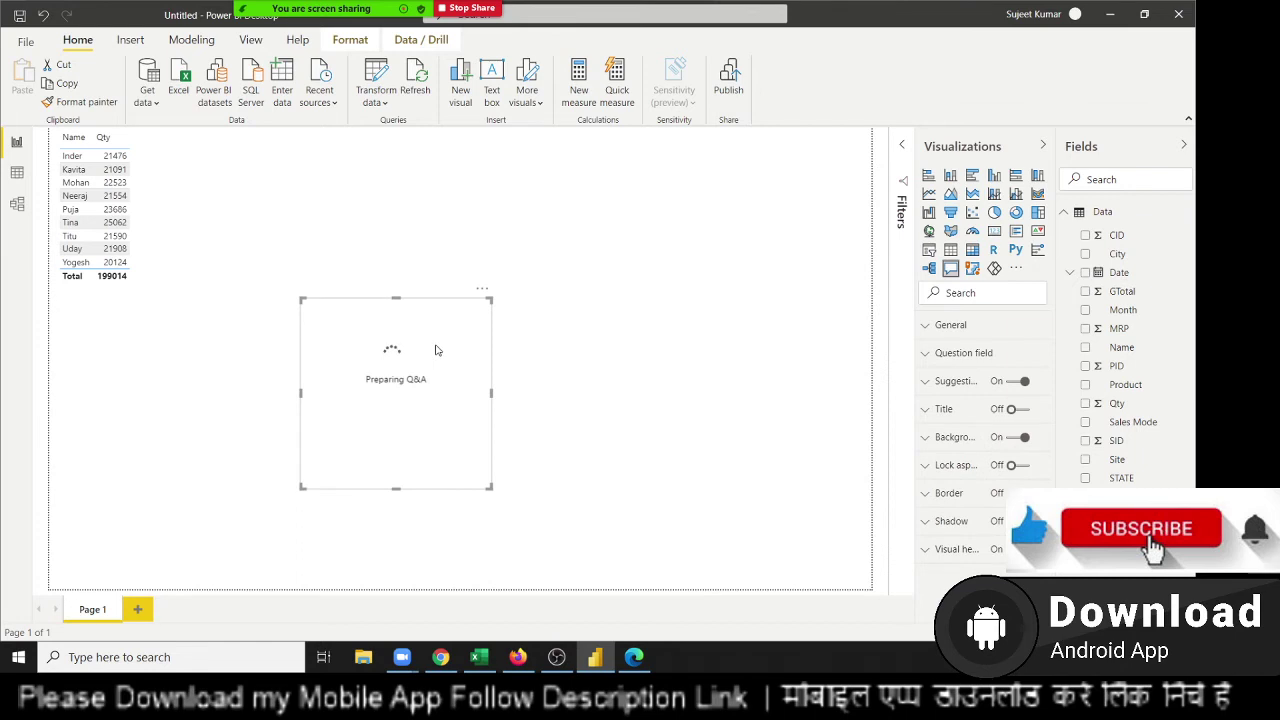
key(Delete)
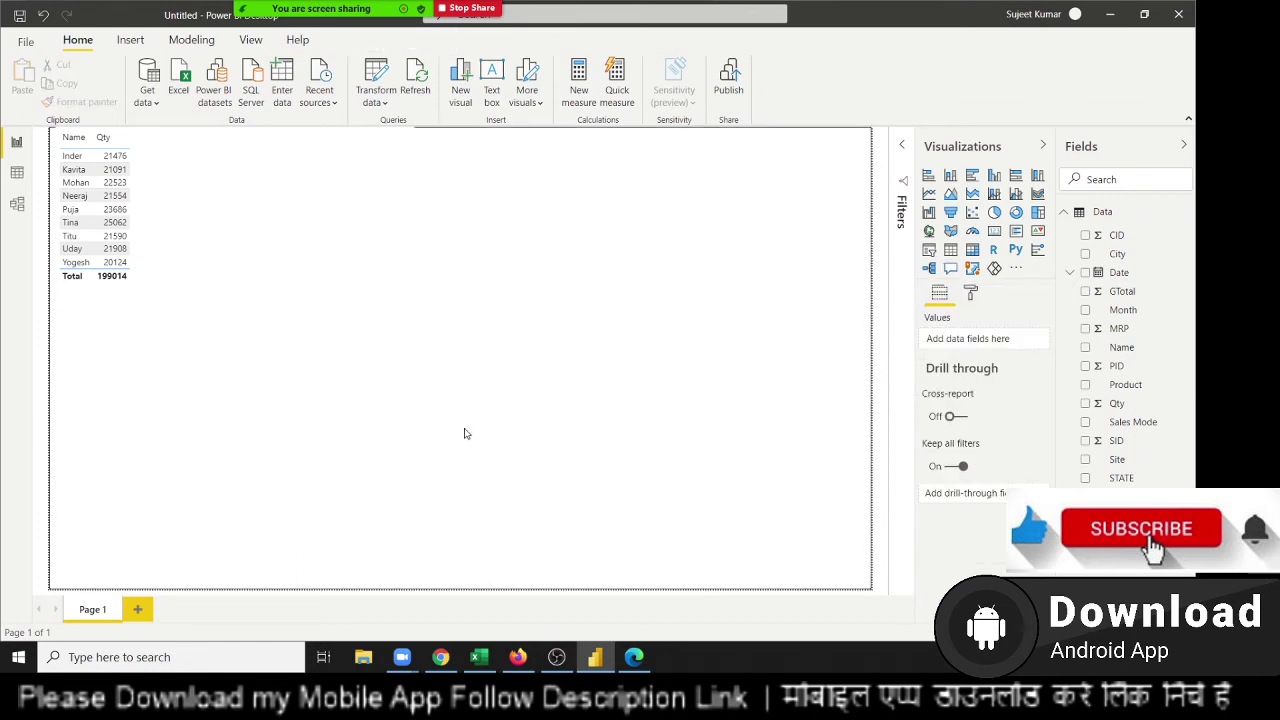
mouse_move(95, 248)
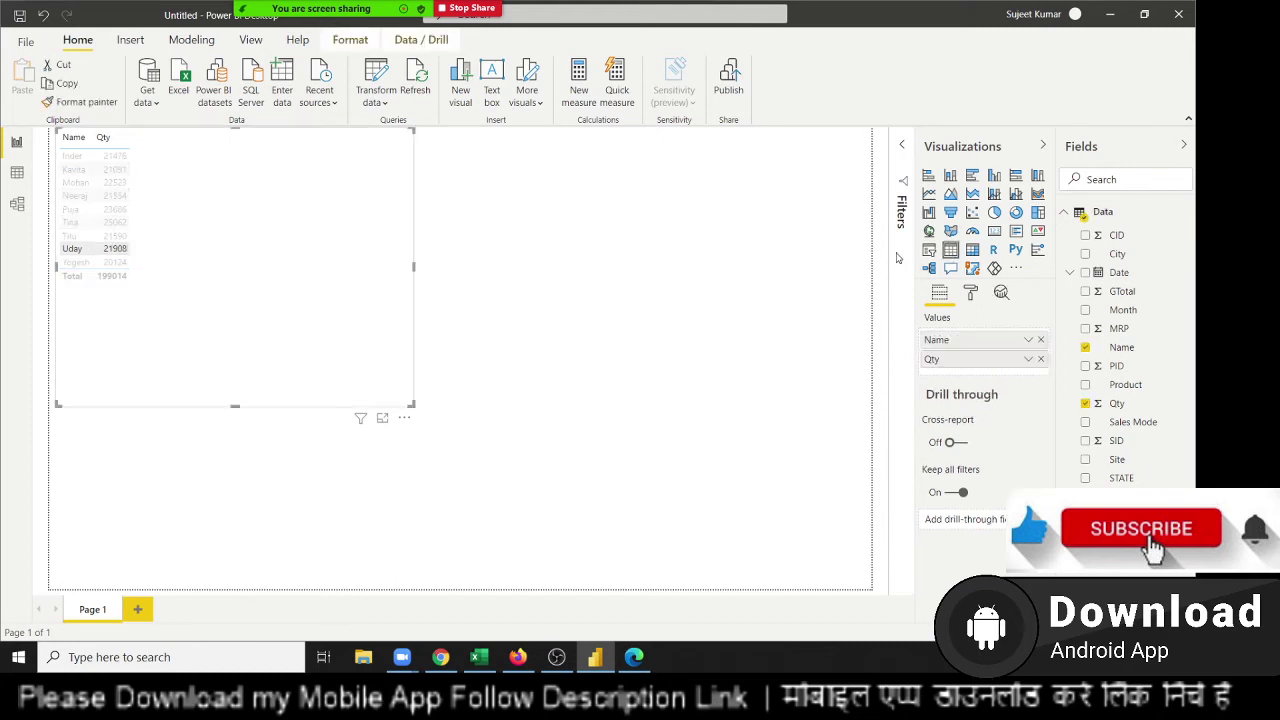
Convert the table to a matrix with Product across columns, resize it, then delete it.
click(405, 302)
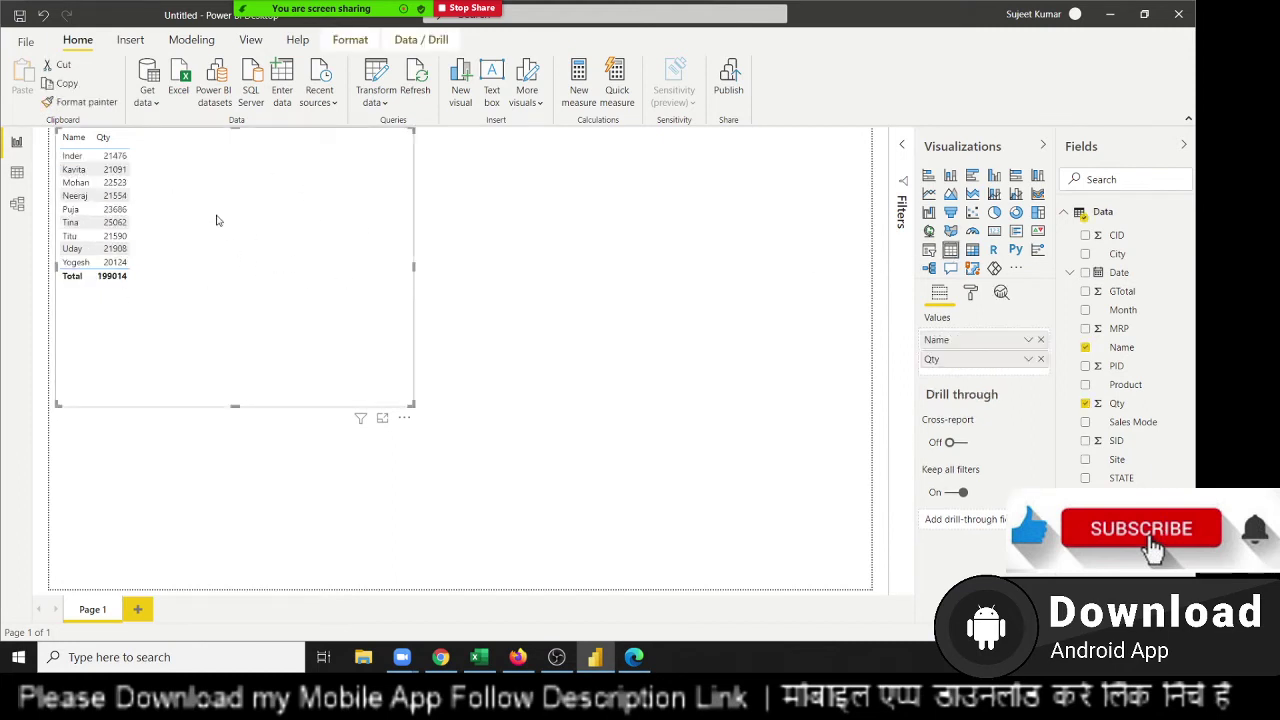
click(973, 251)
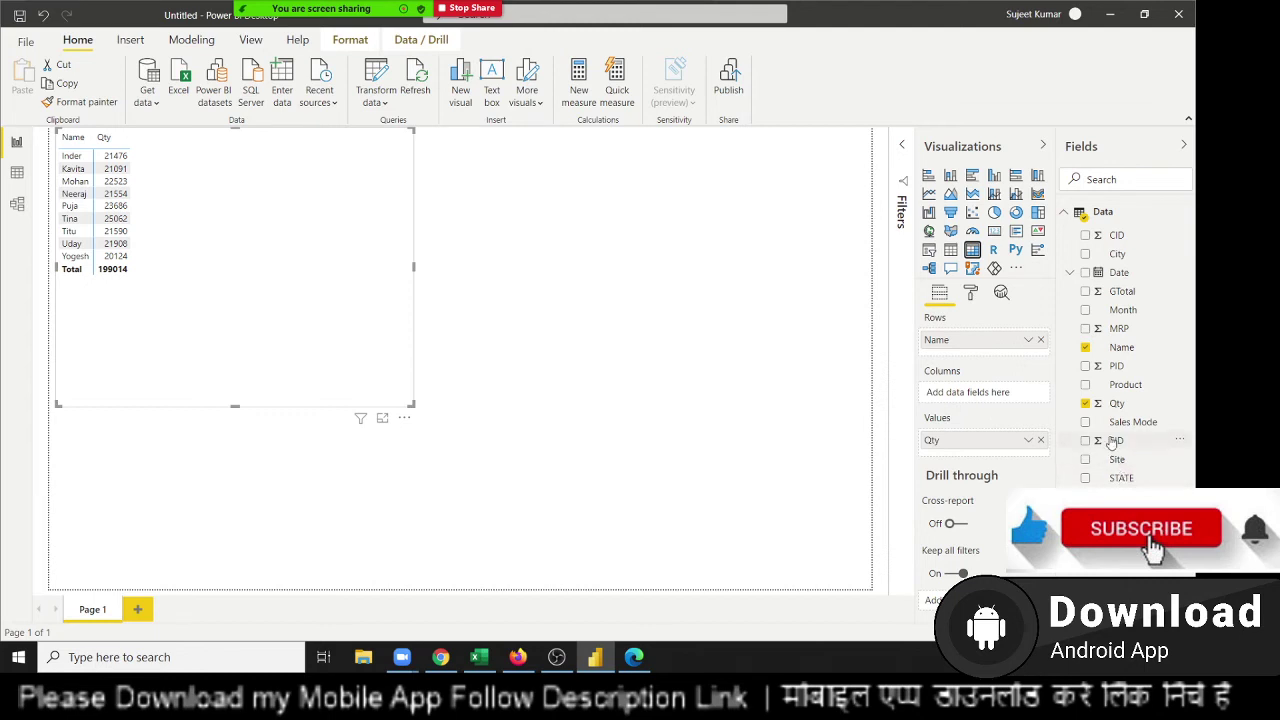
mouse_move(1125, 384)
mouse_down()
mouse_move(973, 421)
mouse_move(987, 398)
mouse_up()
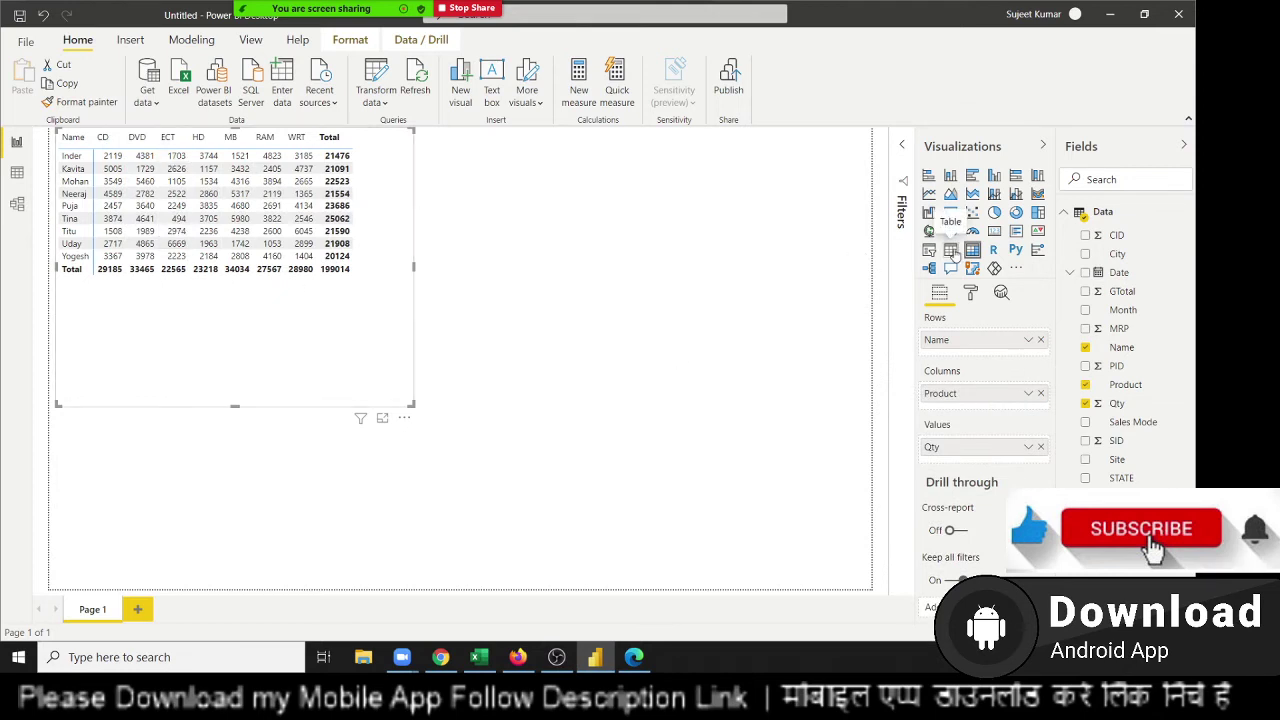
click(950, 250)
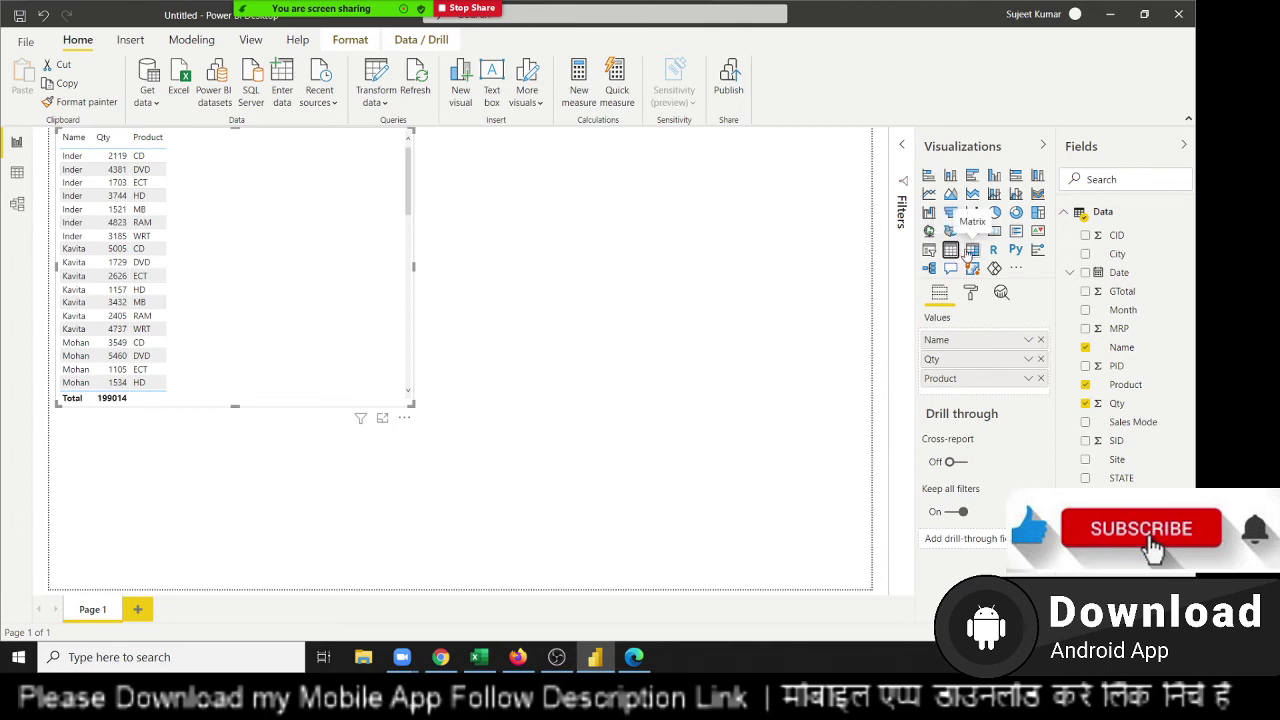
click(972, 252)
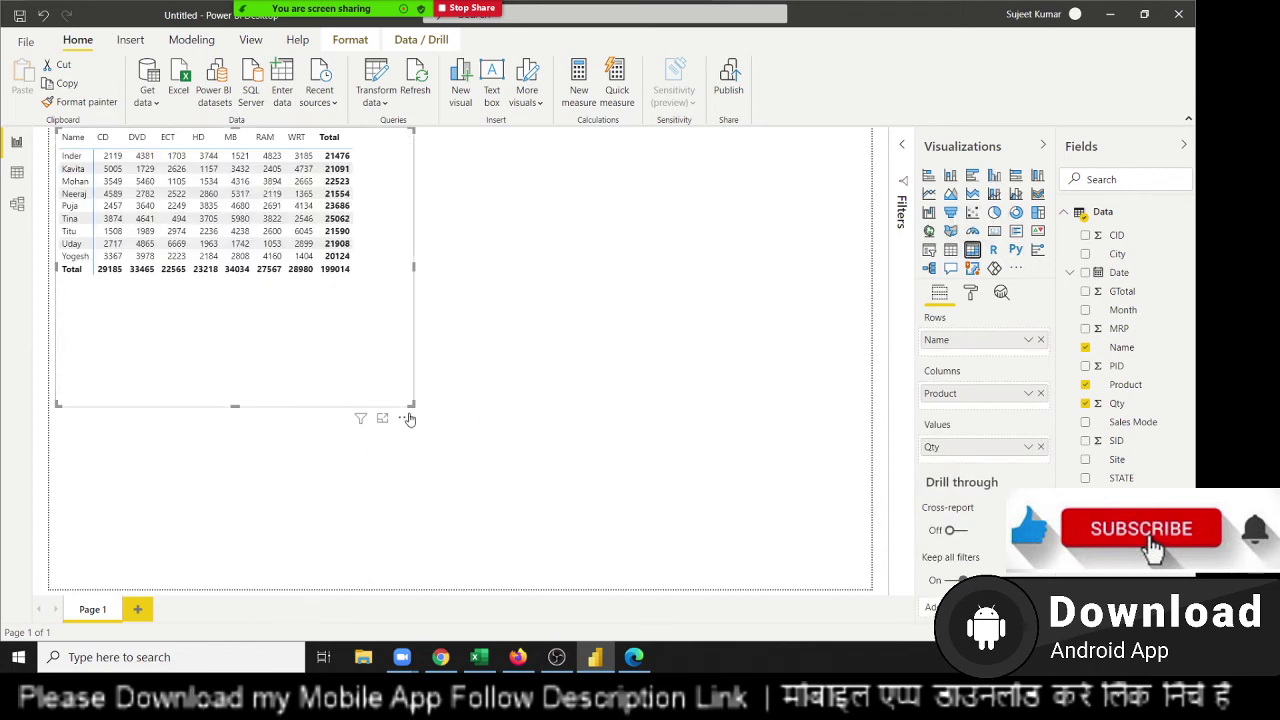
drag(411, 405, 407, 314)
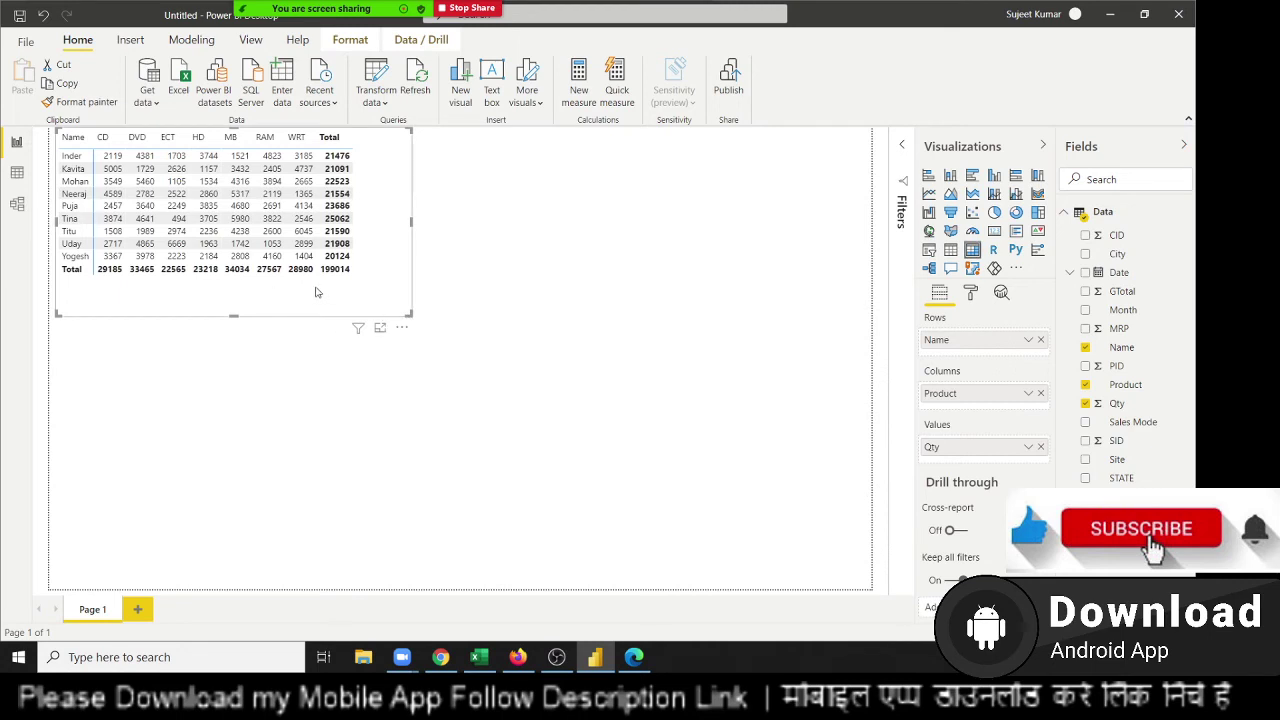
key(Delete)
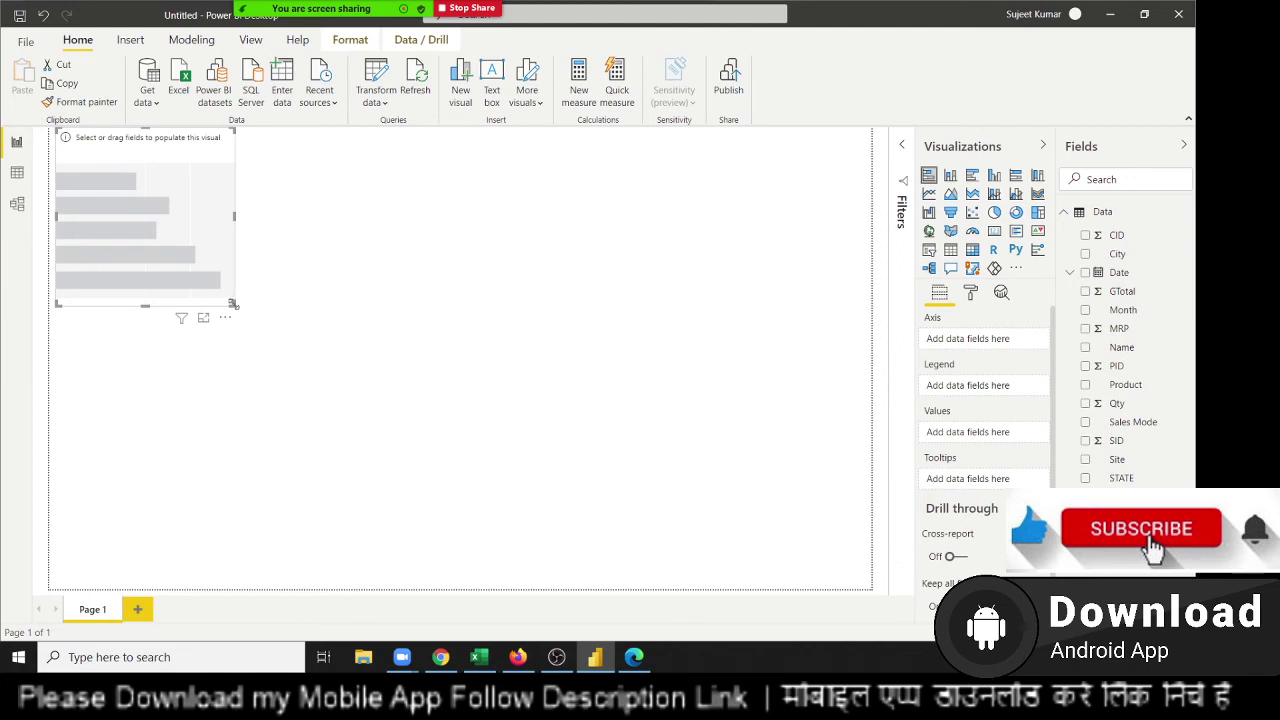
Size the bar chart, put Product on the axis and Qty in values, then enlarge it.
drag(232, 304, 288, 406)
drag(251, 214, 257, 229)
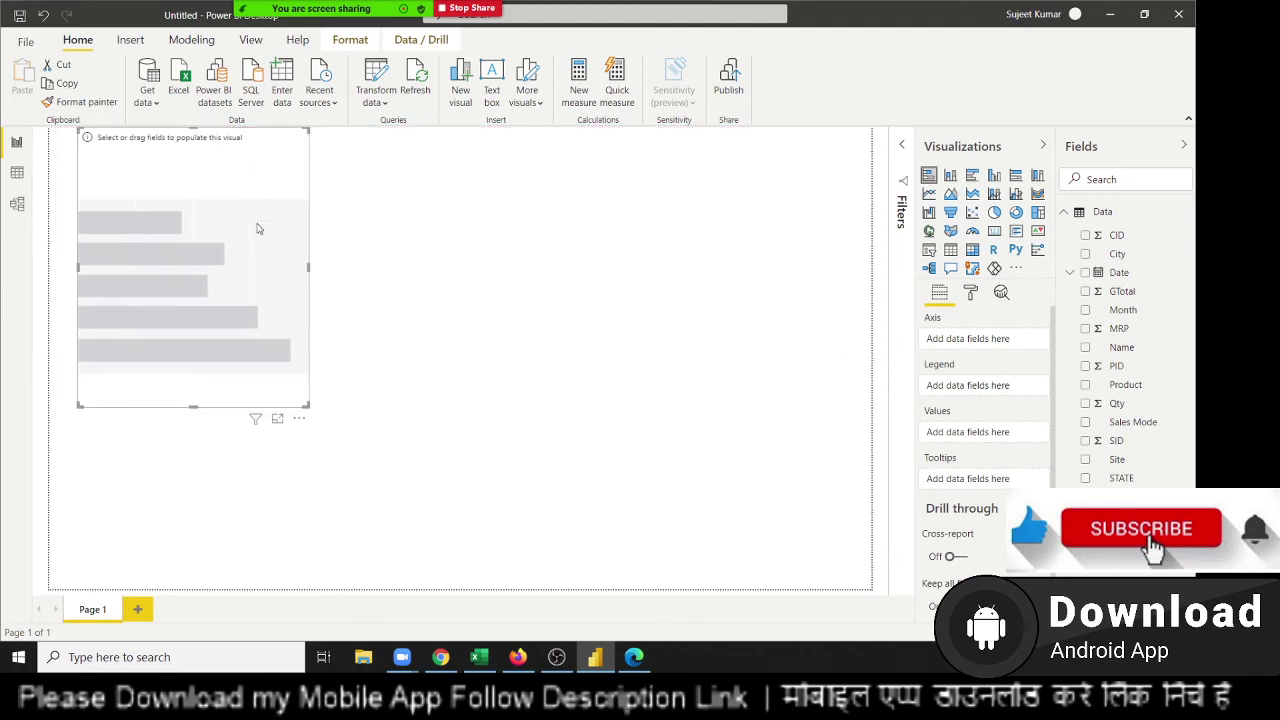
drag(1133, 385, 345, 300)
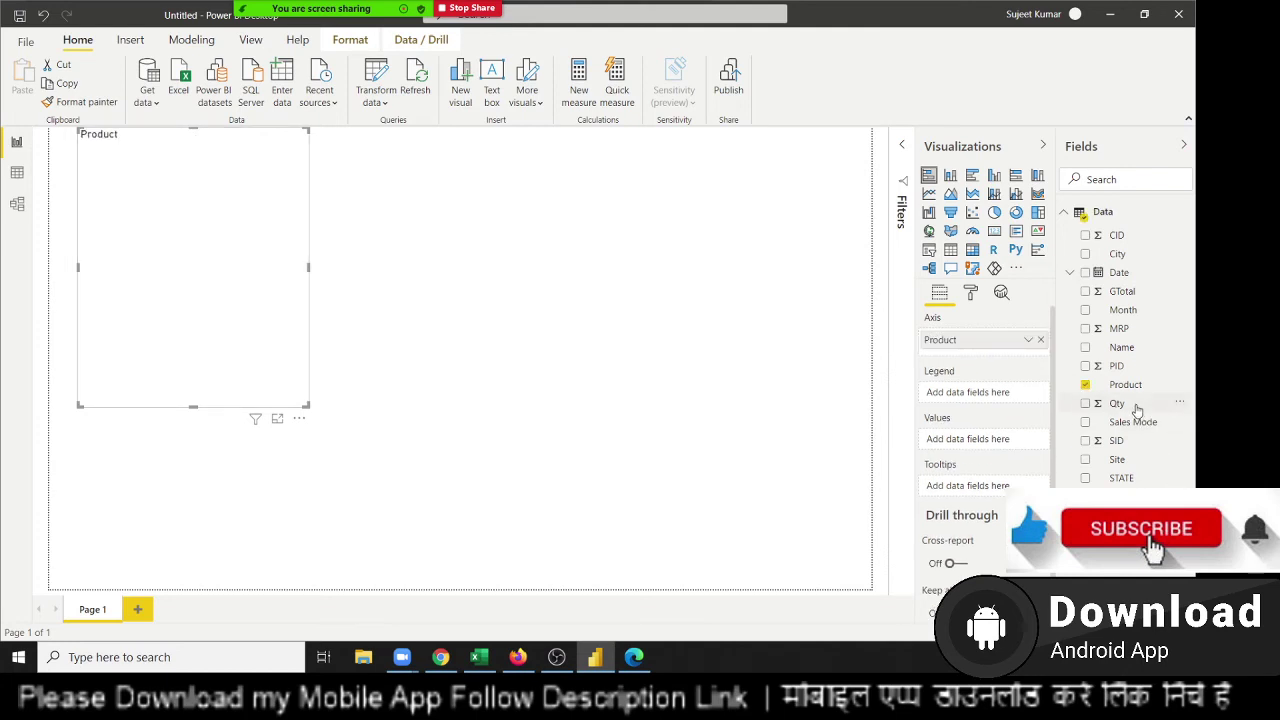
drag(1137, 410, 251, 294)
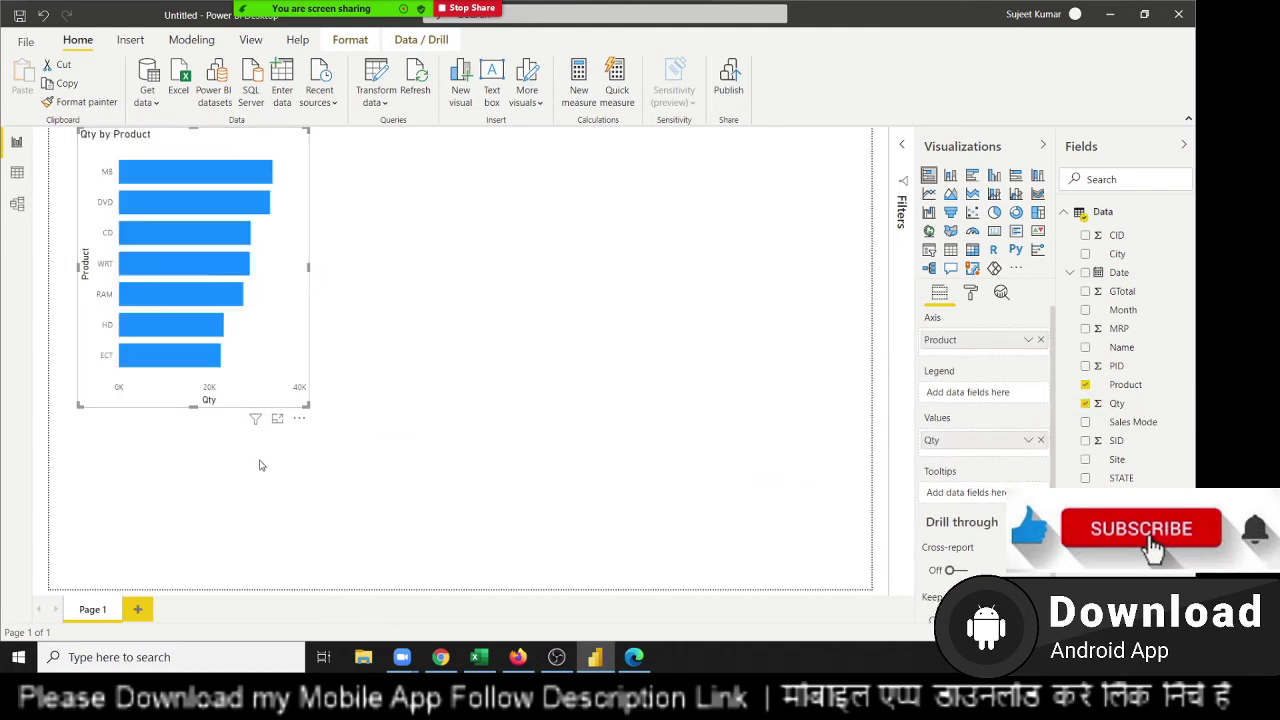
drag(306, 403, 430, 446)
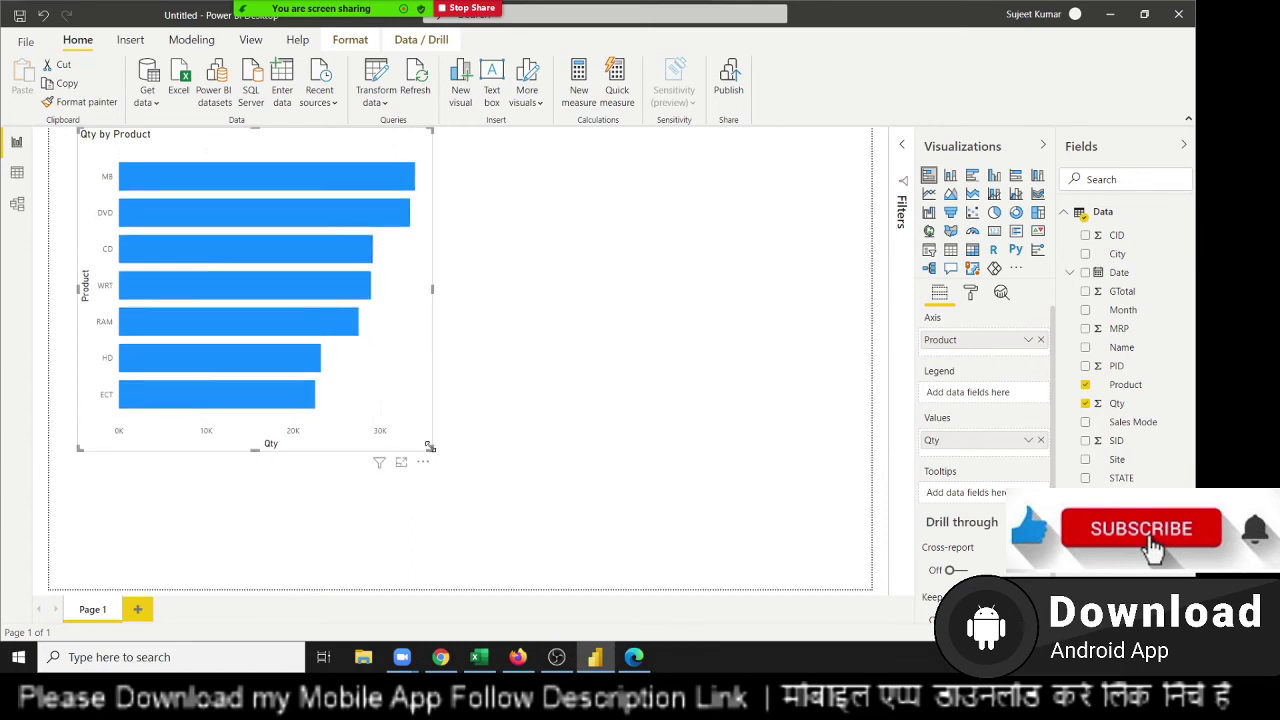
Browse the Data/Drill and Format ribbon options, highlighting the MB bar, then return to Home.
click(409, 42)
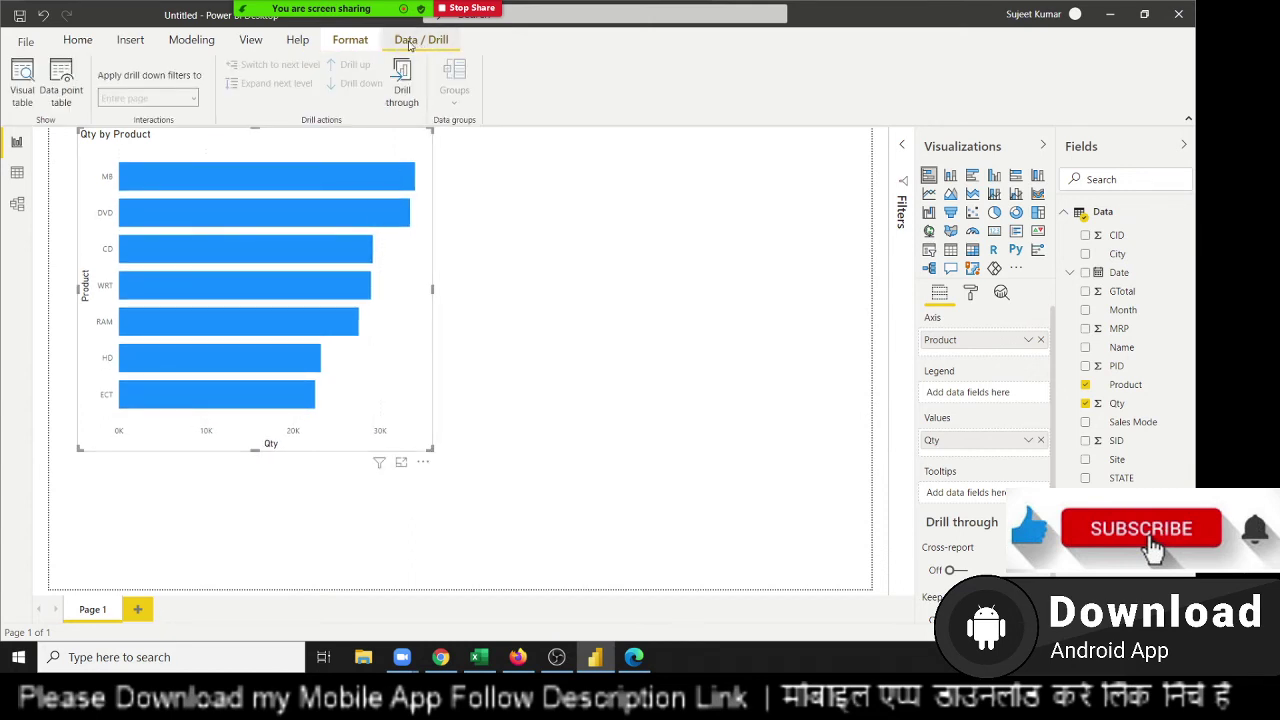
click(350, 40)
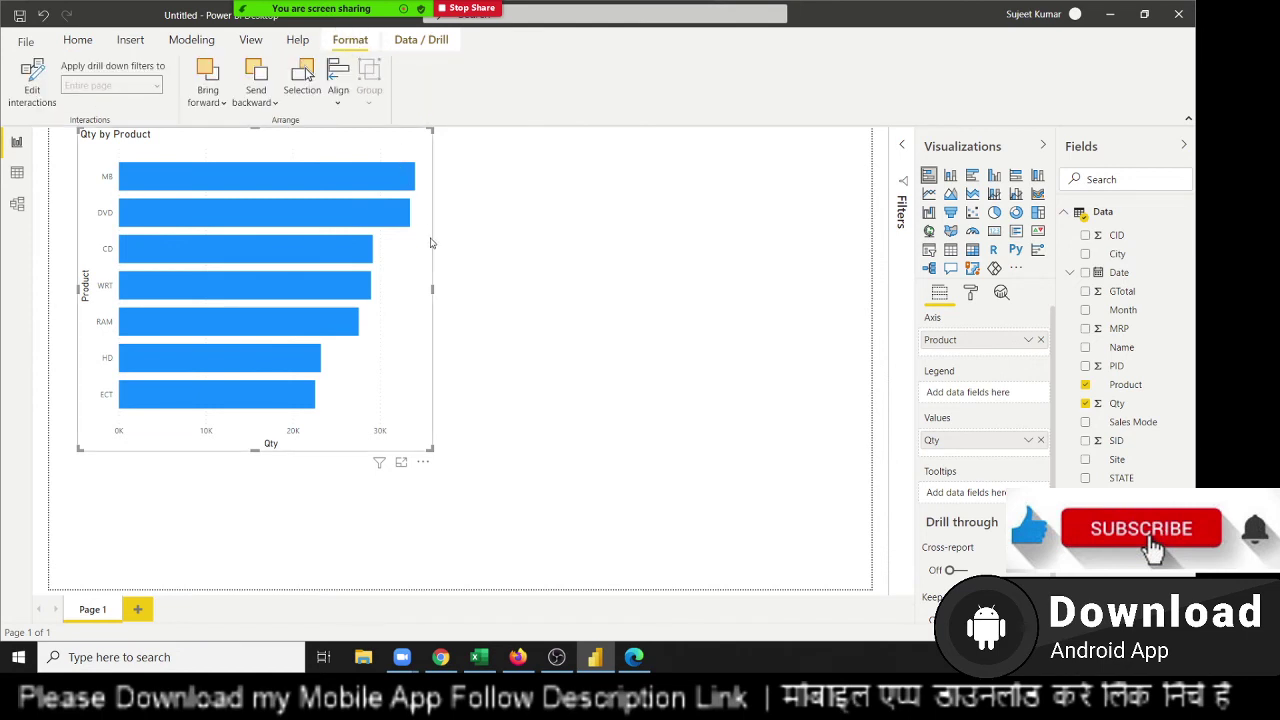
click(290, 175)
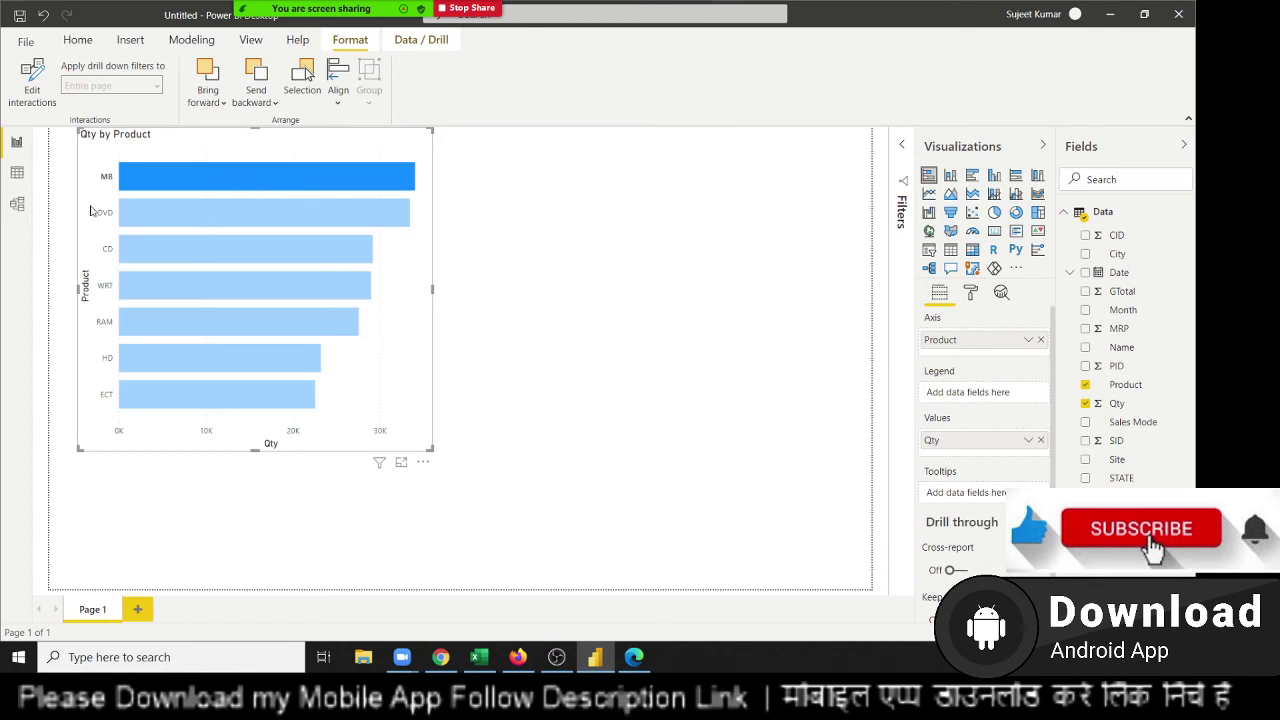
click(78, 40)
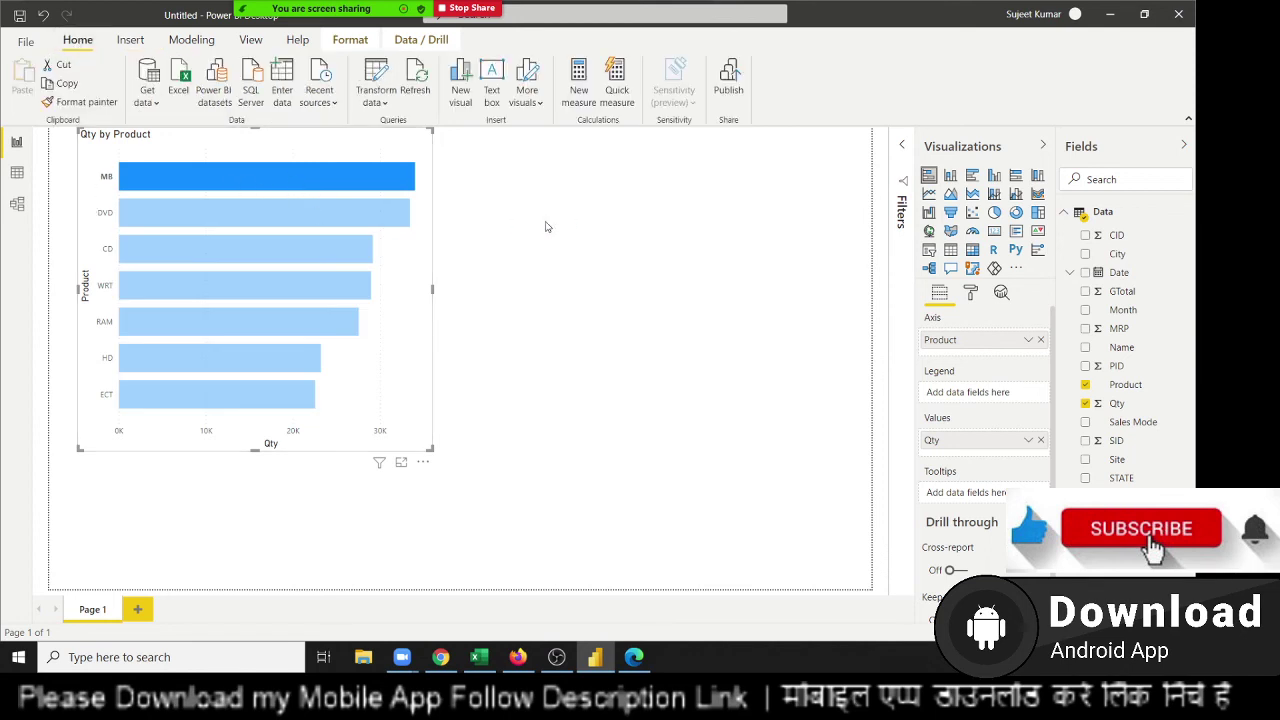
Set the bars' default data colour to gold after briefly trying purple.
click(418, 400)
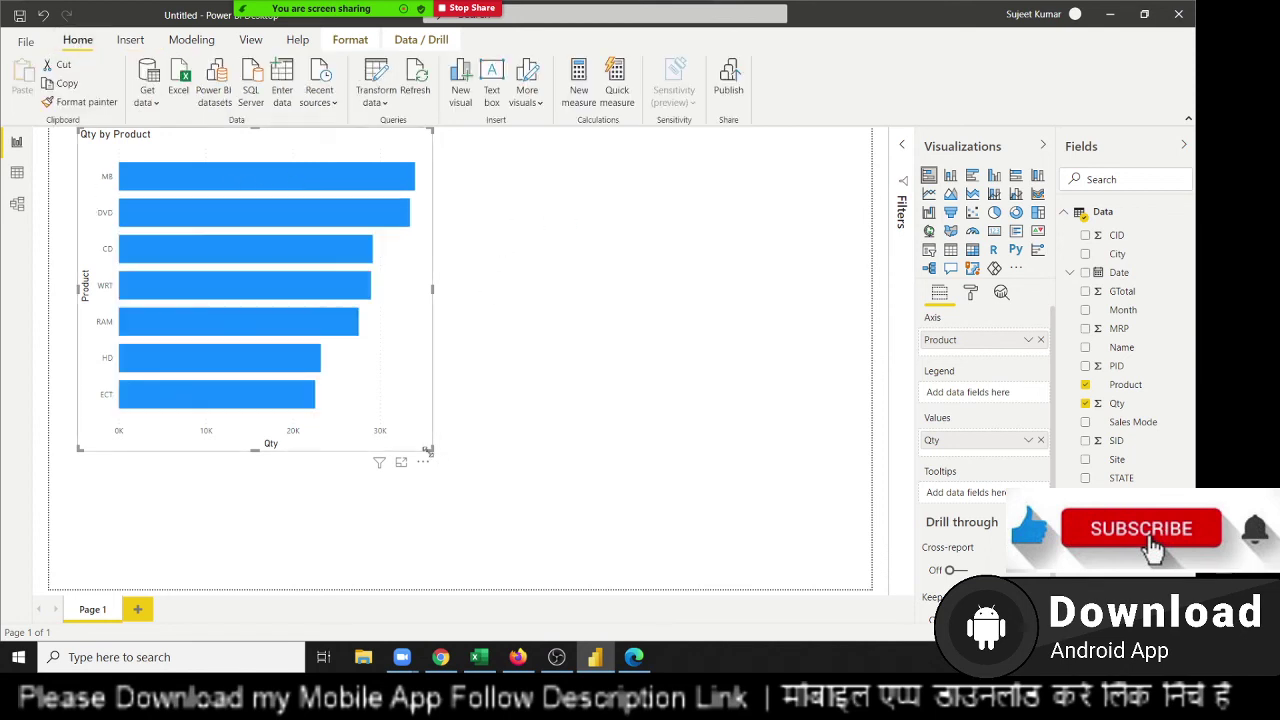
click(972, 291)
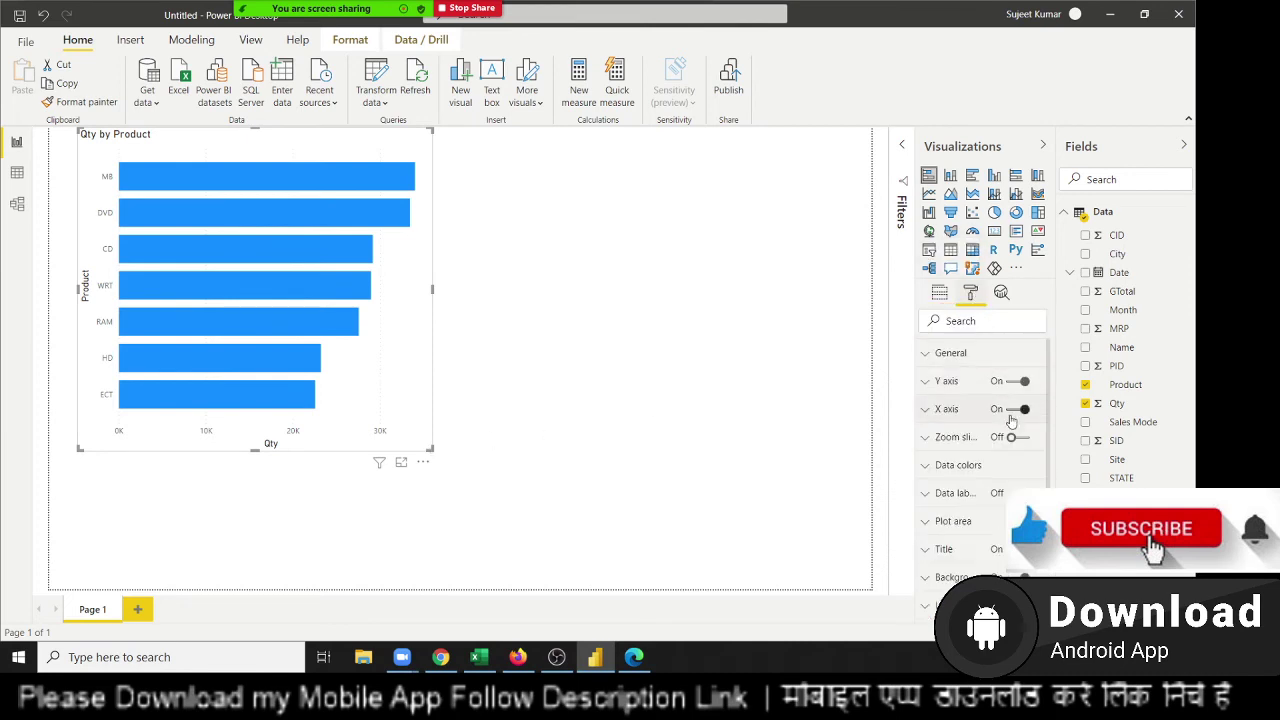
click(1027, 468)
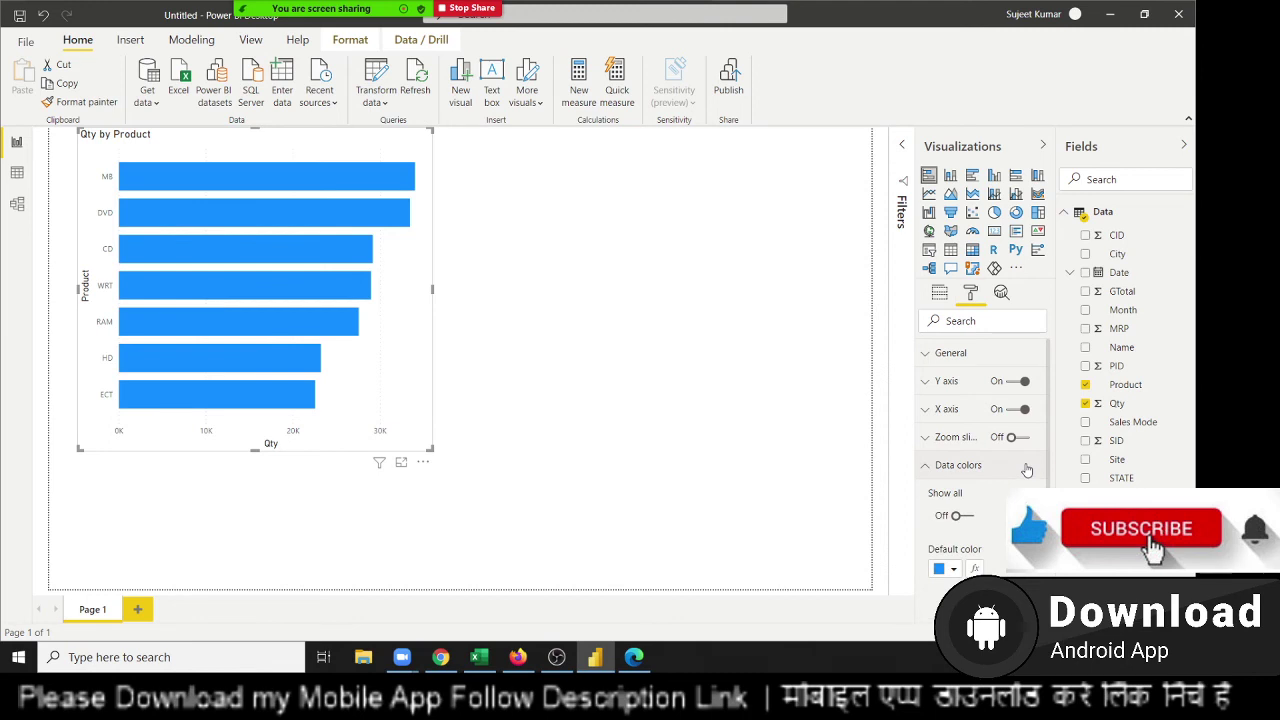
scroll(1000, 450, down, 3)
click(954, 416)
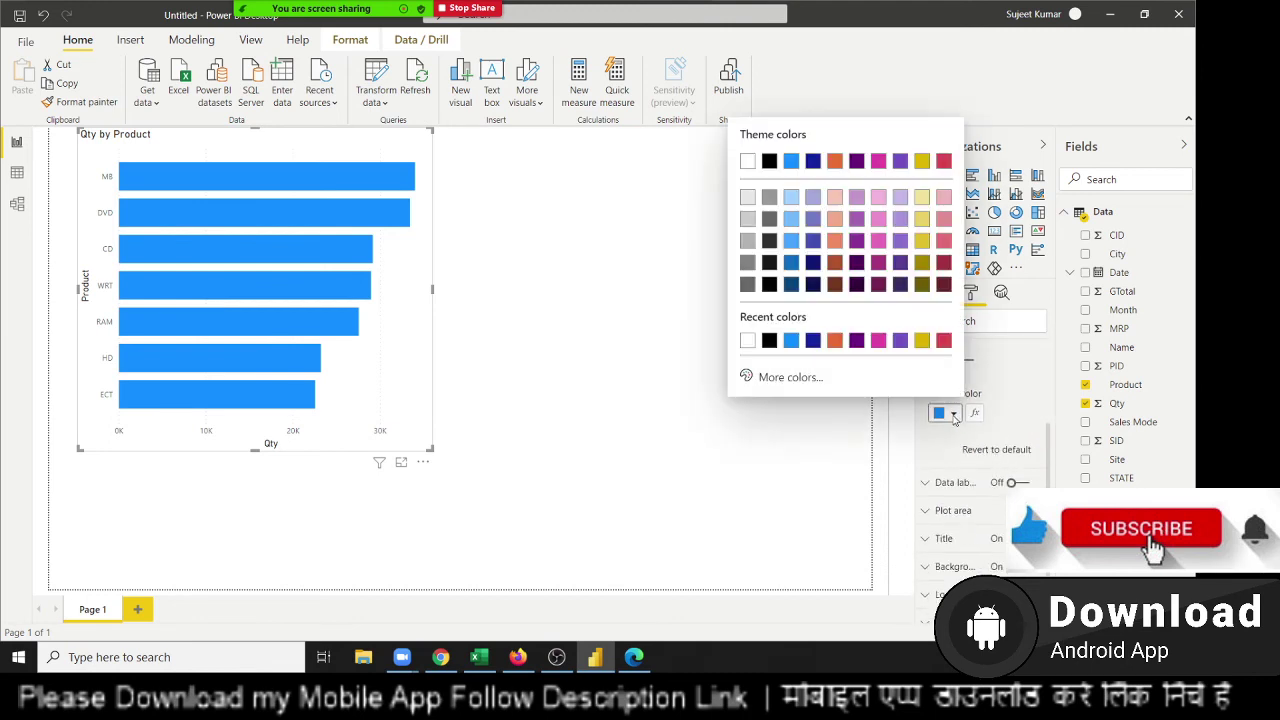
click(857, 342)
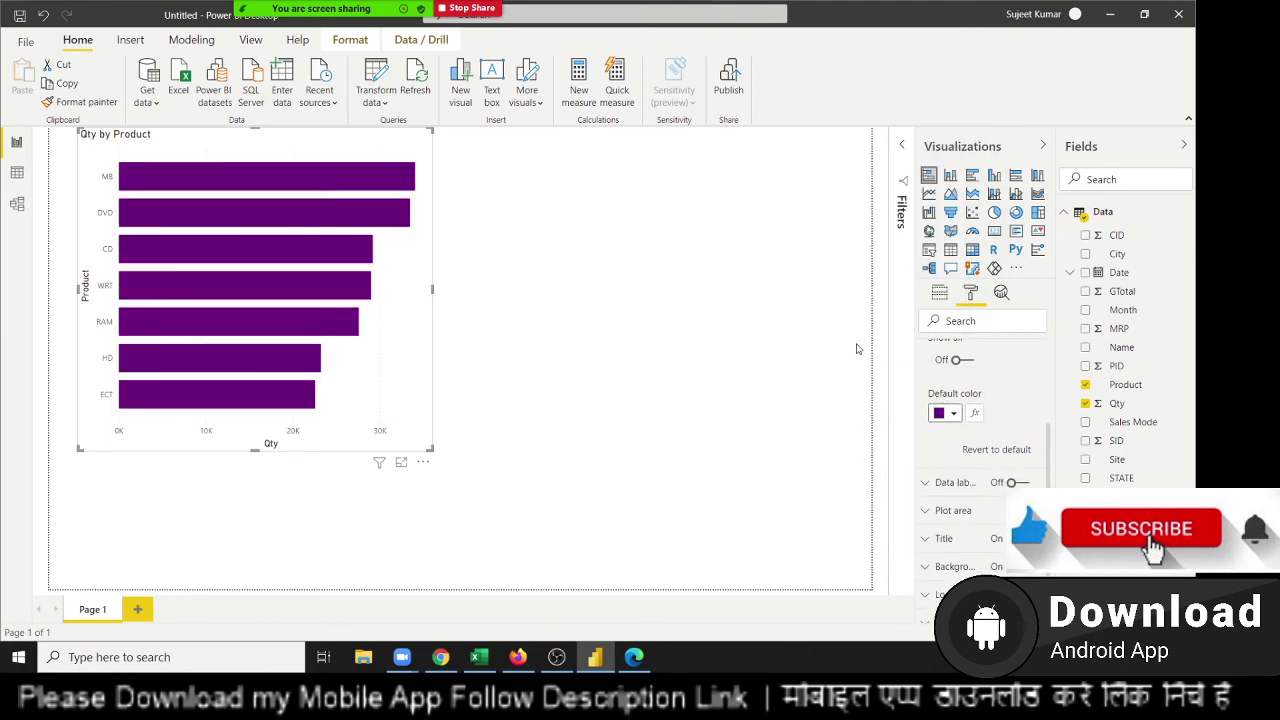
click(957, 418)
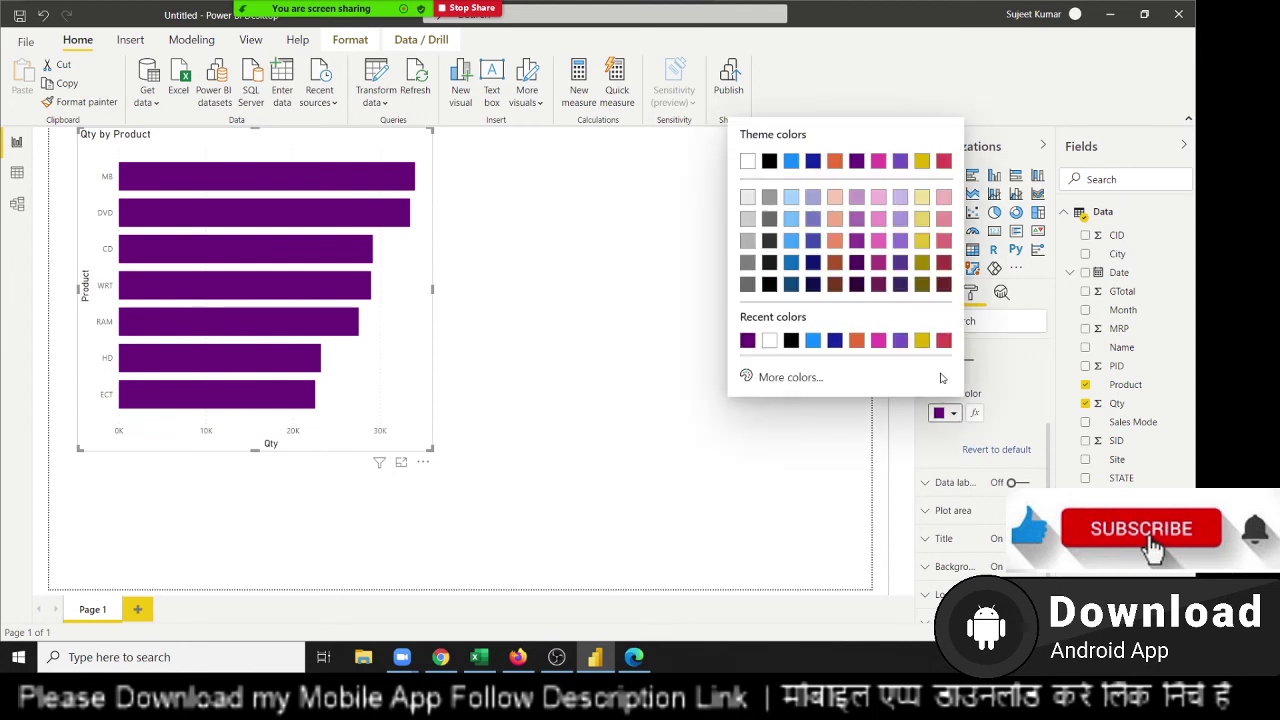
click(922, 340)
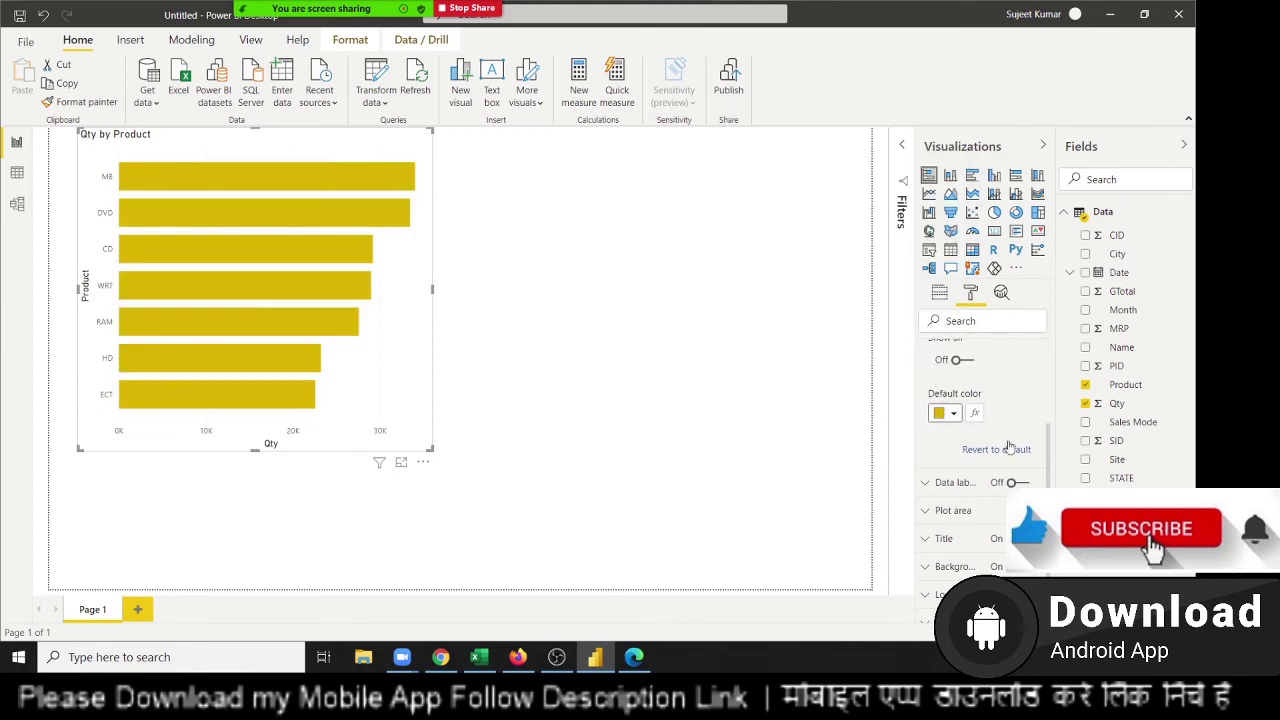
Switch data labels on for the bars and review their label options.
scroll(975, 415, down, 1)
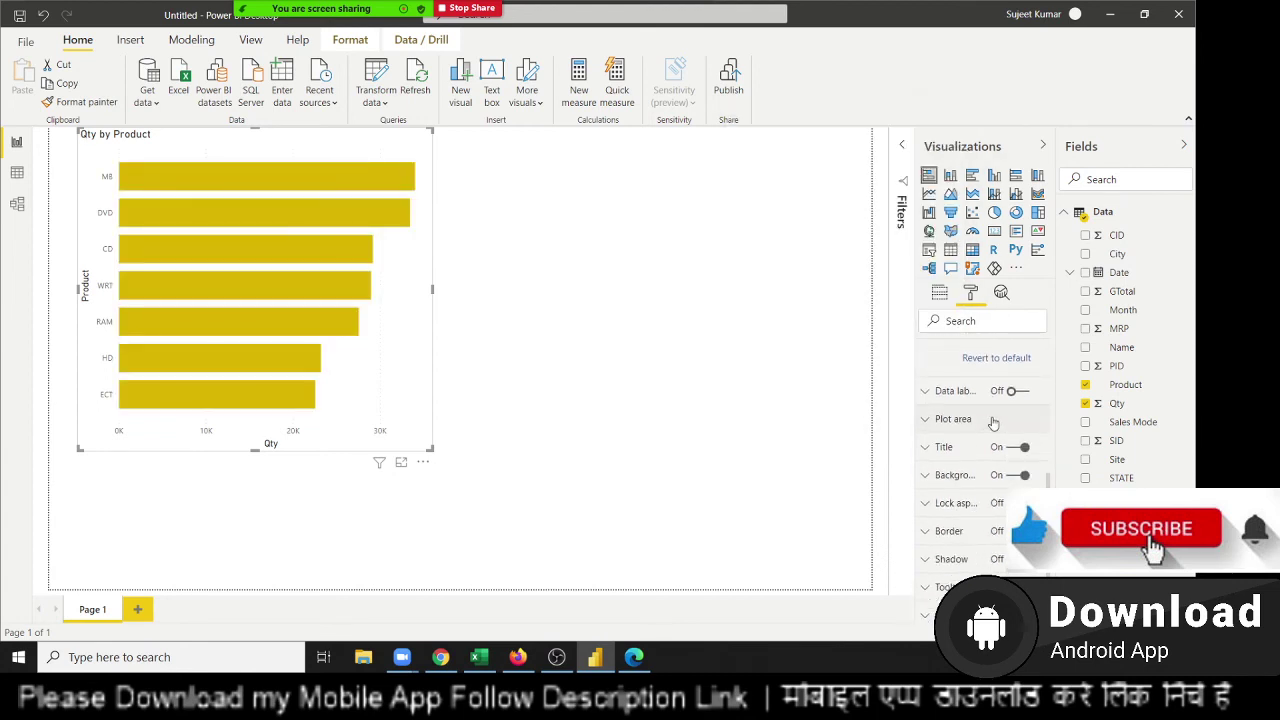
click(1024, 392)
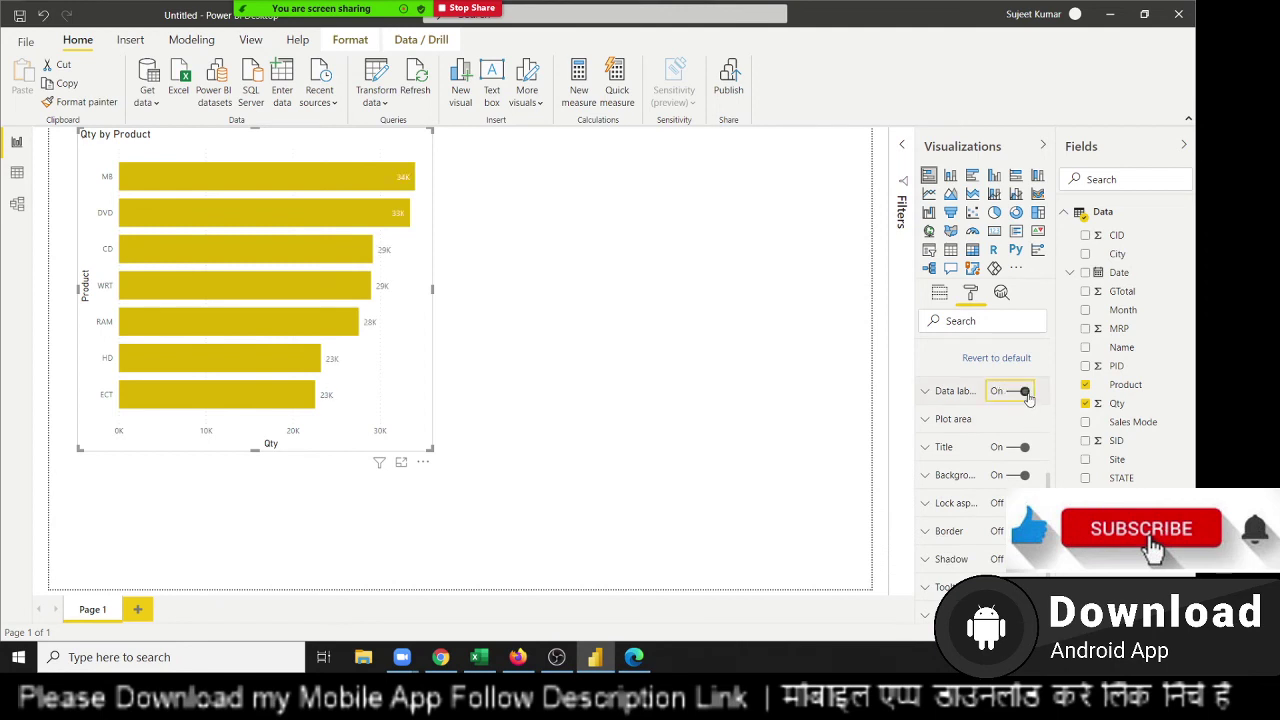
click(1022, 392)
click(1022, 392)
click(937, 393)
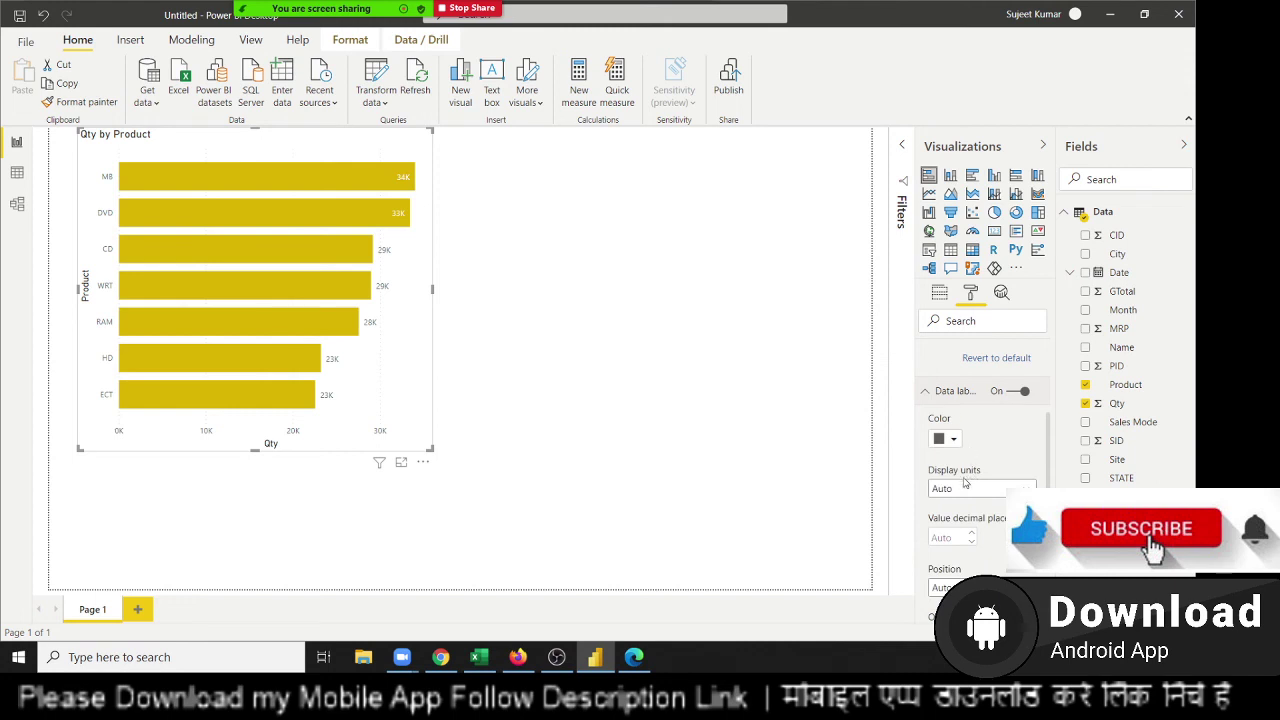
scroll(957, 494, down, 2)
scroll(952, 481, down, 2)
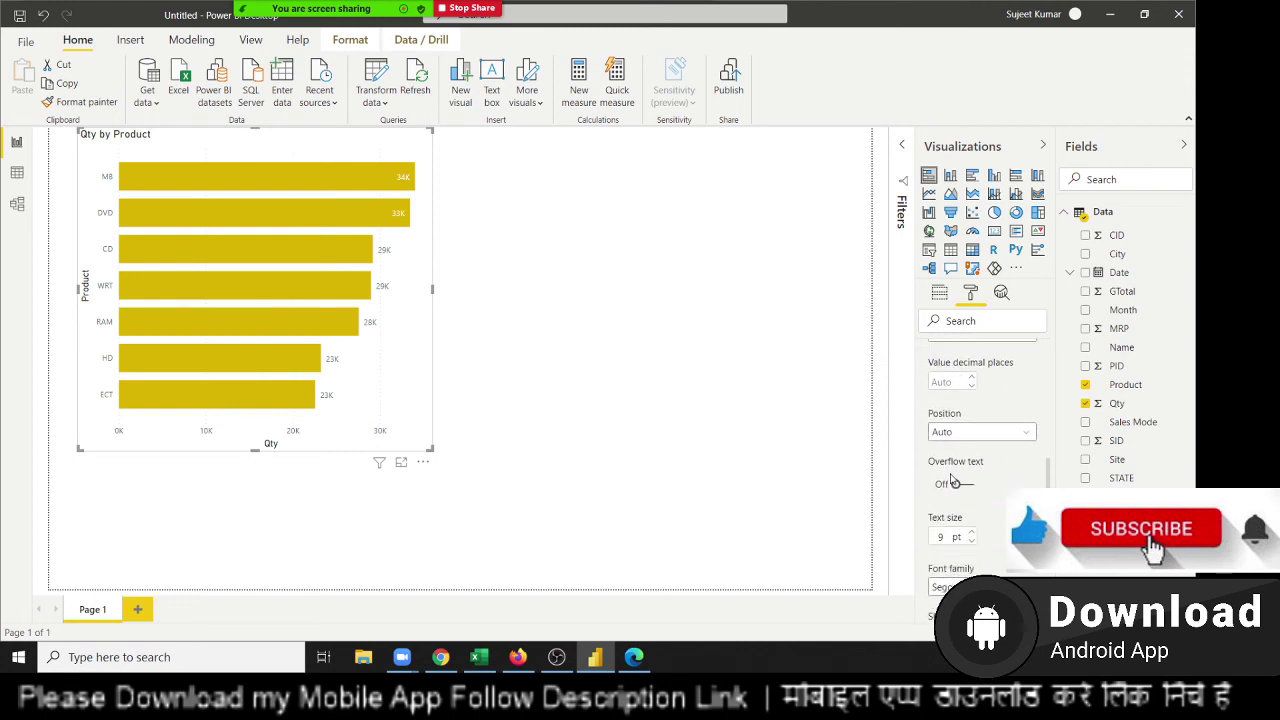
scroll(942, 385, up, 2)
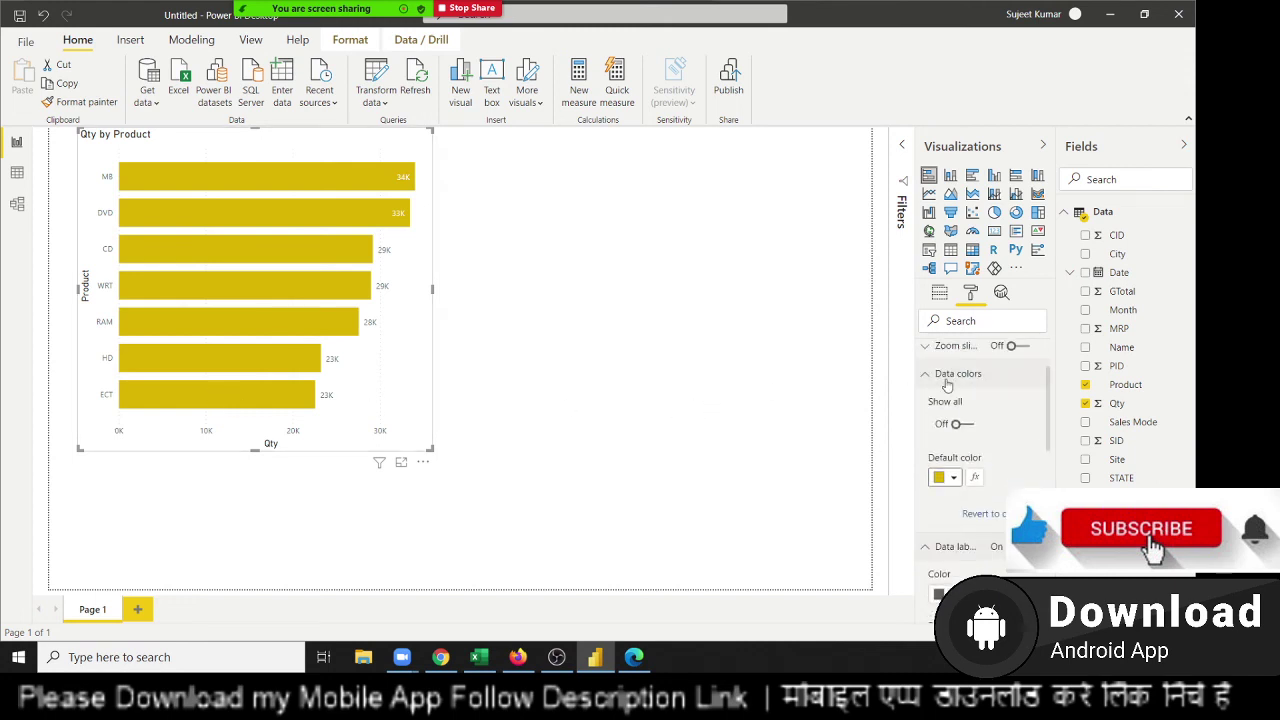
scroll(940, 390, up, 3)
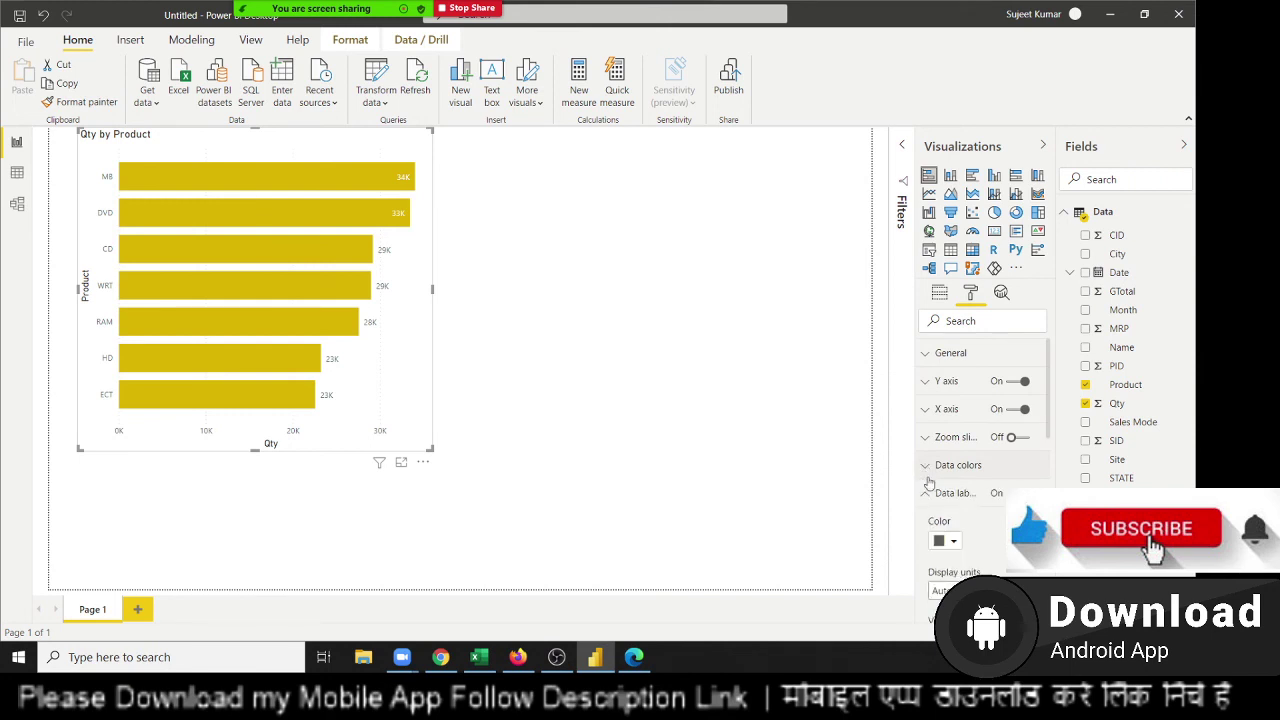
click(926, 493)
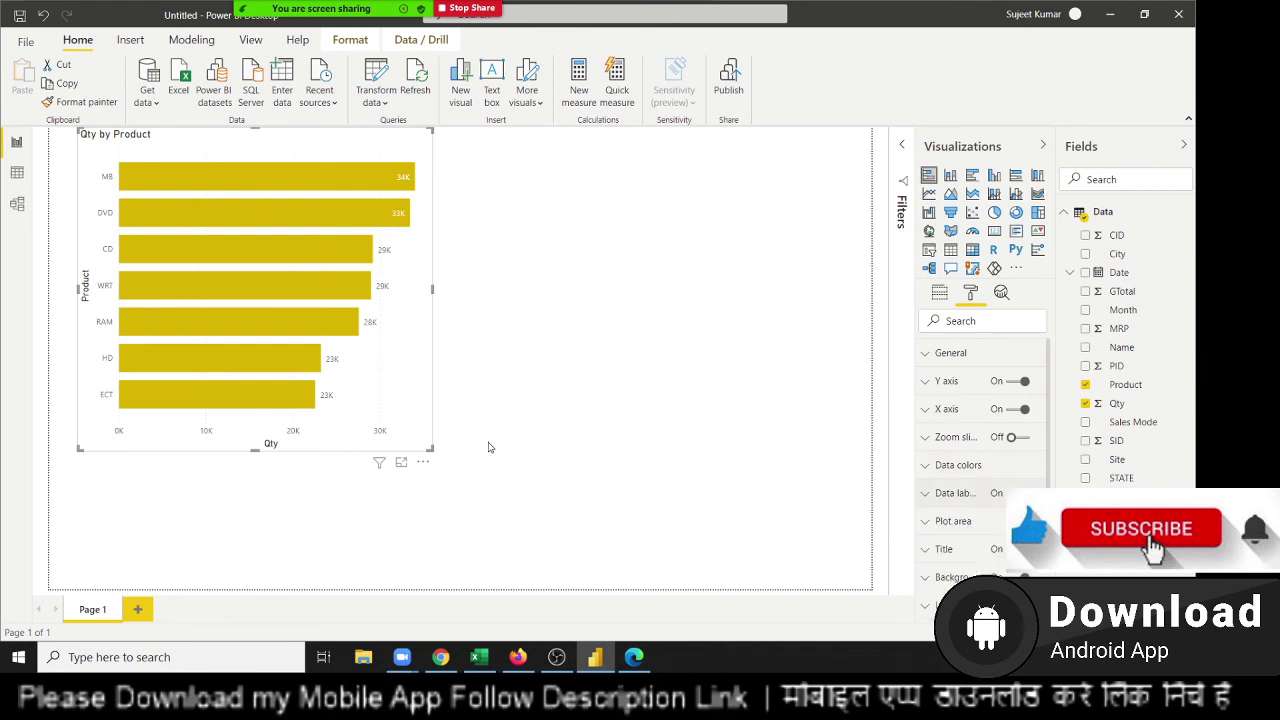
Move the Qty by Product chart to the top-left corner and shrink it to a compact size.
click(435, 424)
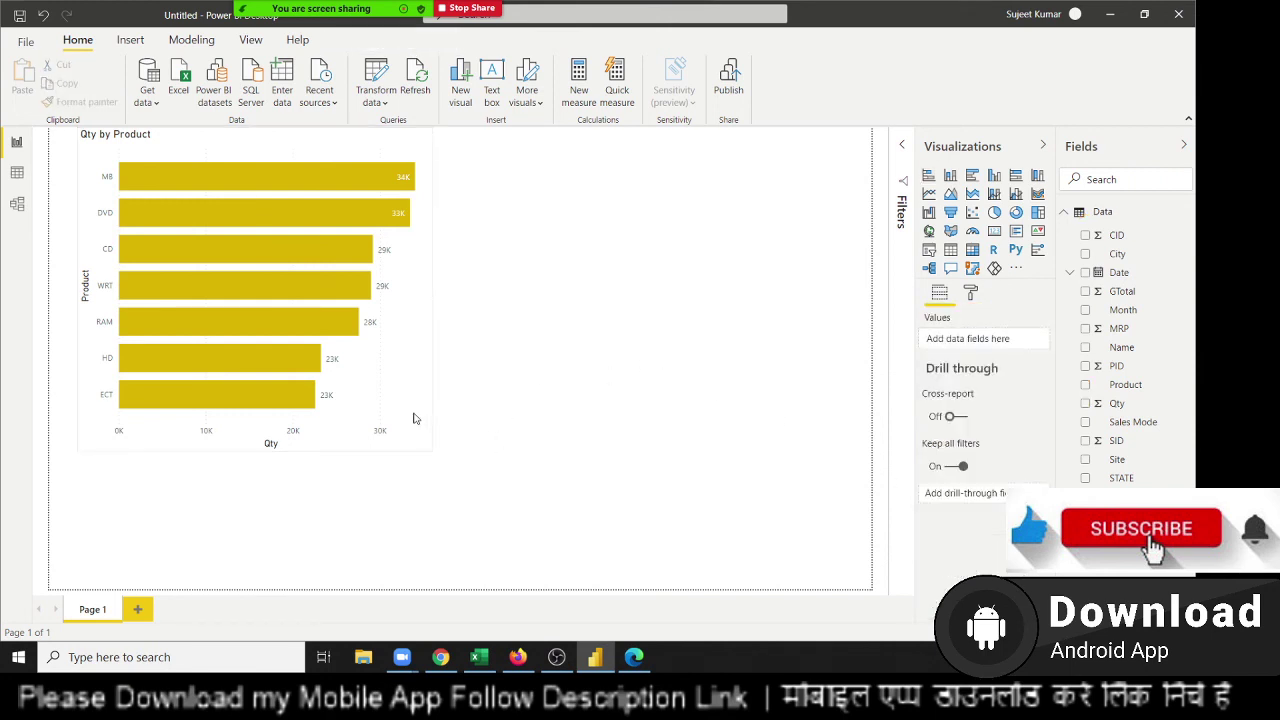
mouse_move(415, 418)
mouse_down()
mouse_move(590, 485)
mouse_move(250, 417)
mouse_up()
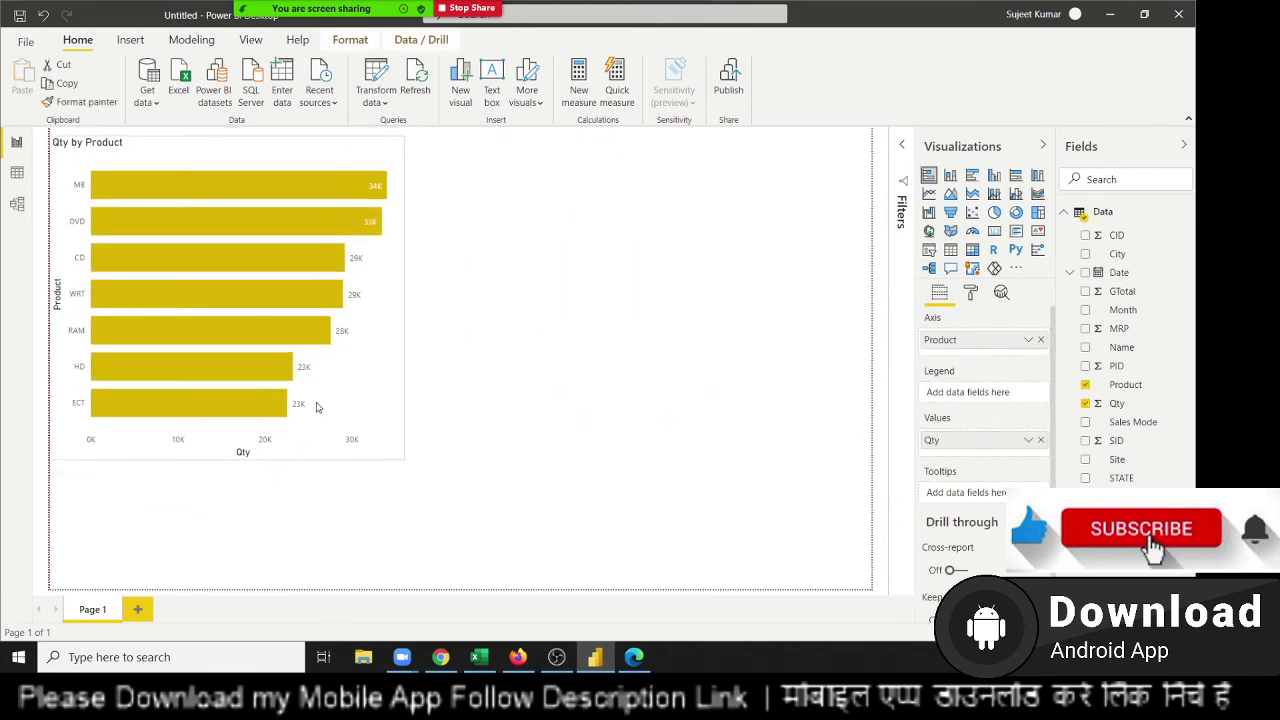
mouse_move(403, 458)
mouse_down()
mouse_move(316, 306)
mouse_move(296, 302)
mouse_move(309, 318)
mouse_up()
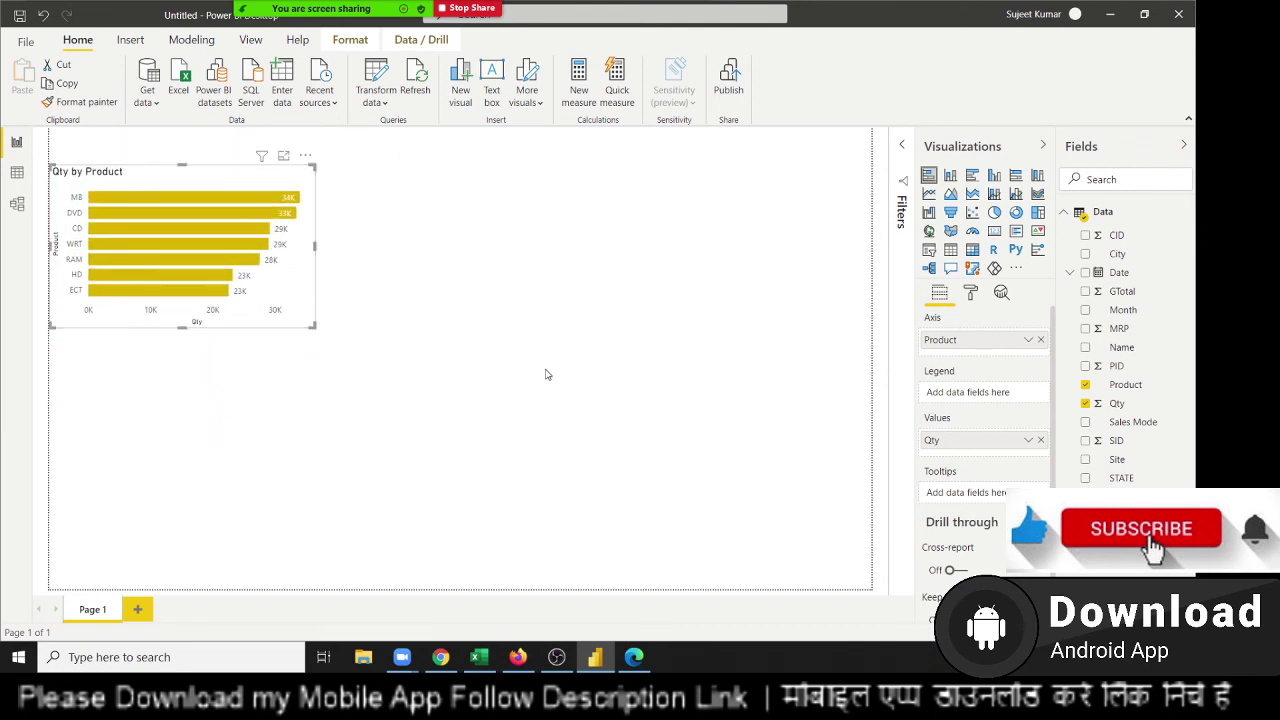
click(527, 335)
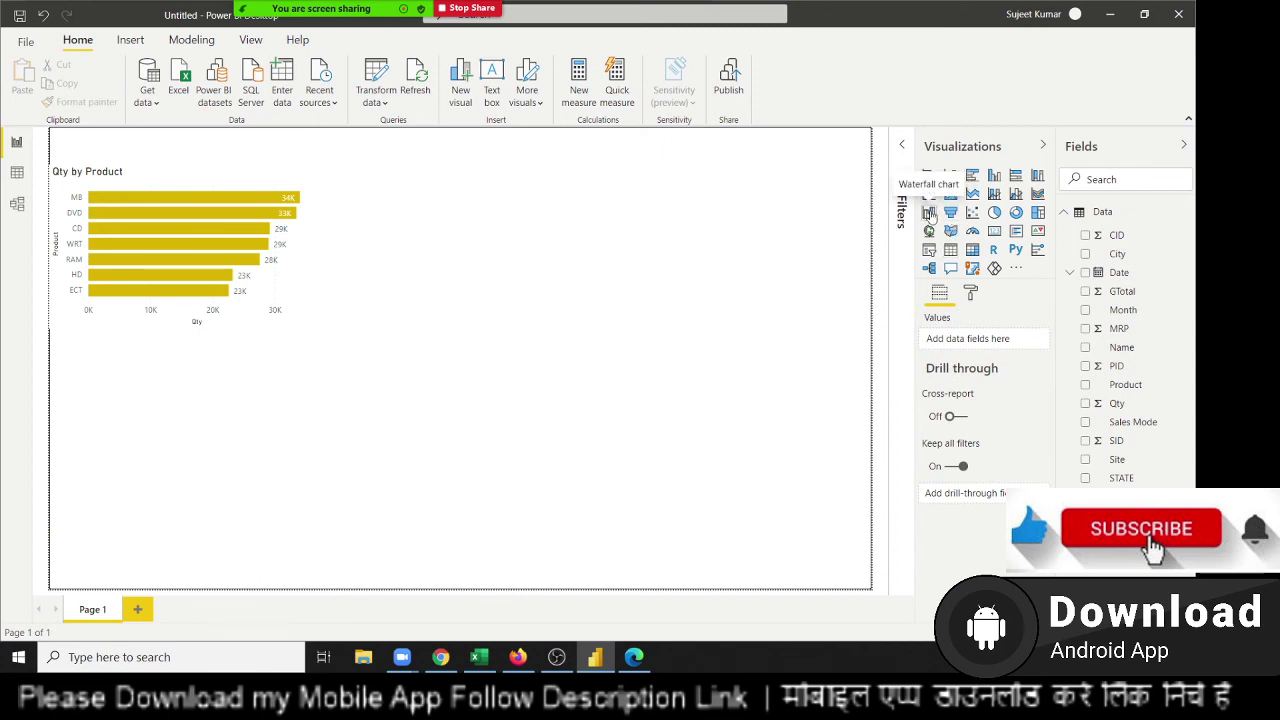
Add a waterfall chart showing Qty by Month, with Month as the categories.
drag(183, 409, 432, 171)
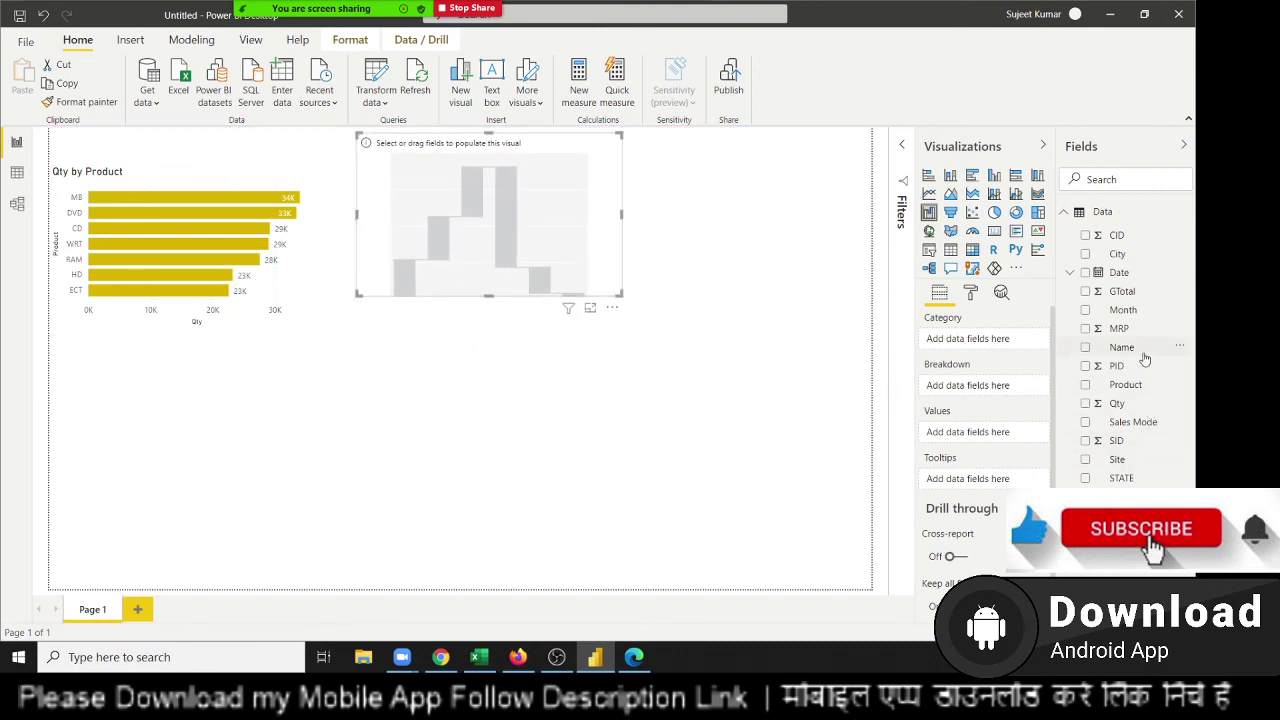
mouse_move(1124, 311)
mouse_down()
mouse_move(547, 252)
mouse_move(1048, 345)
mouse_up()
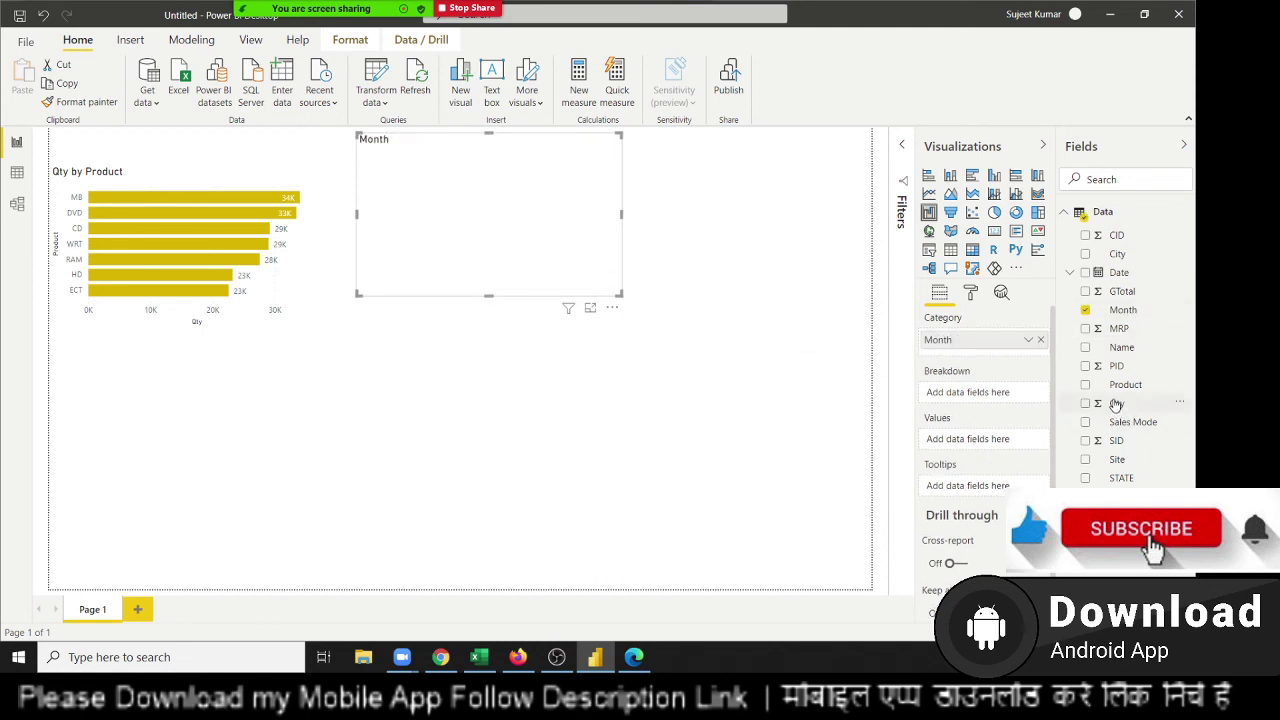
mouse_move(1117, 403)
mouse_down()
mouse_move(594, 273)
mouse_move(628, 292)
mouse_up()
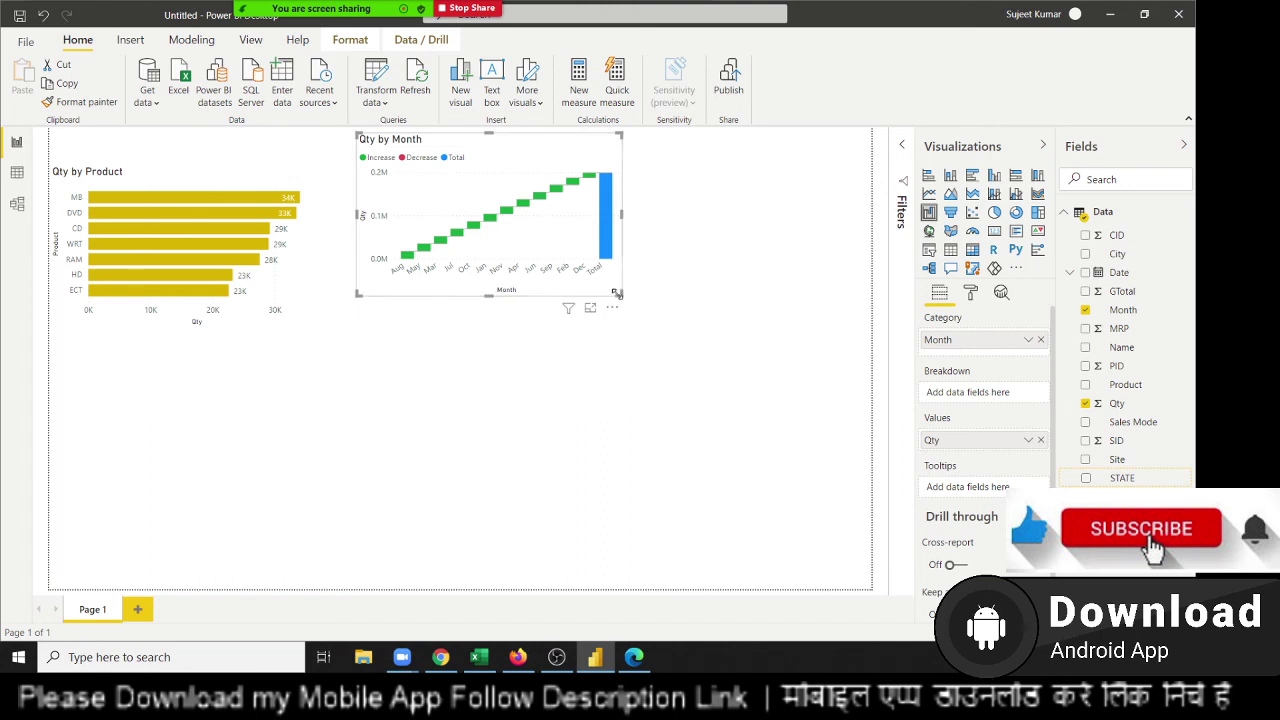
Resize the waterfall chart and position it beside the Qty by Product bar chart.
drag(621, 296, 640, 314)
drag(698, 379, 708, 384)
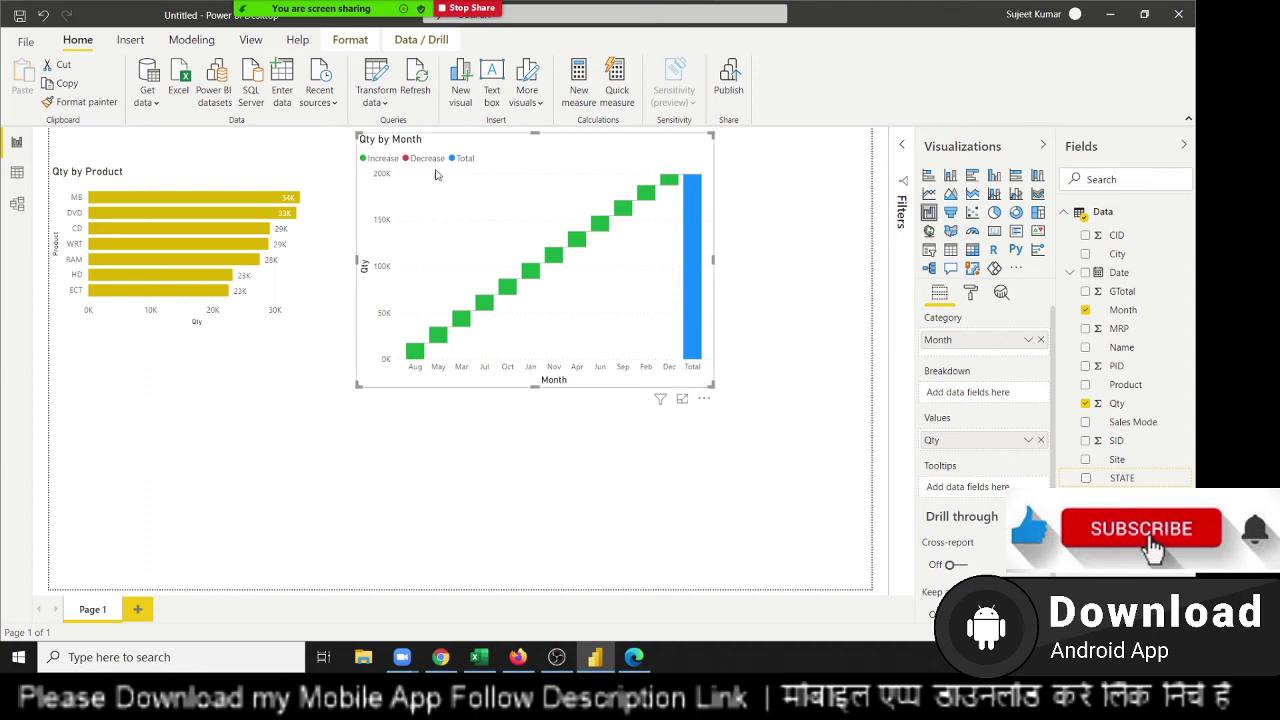
drag(435, 175, 395, 180)
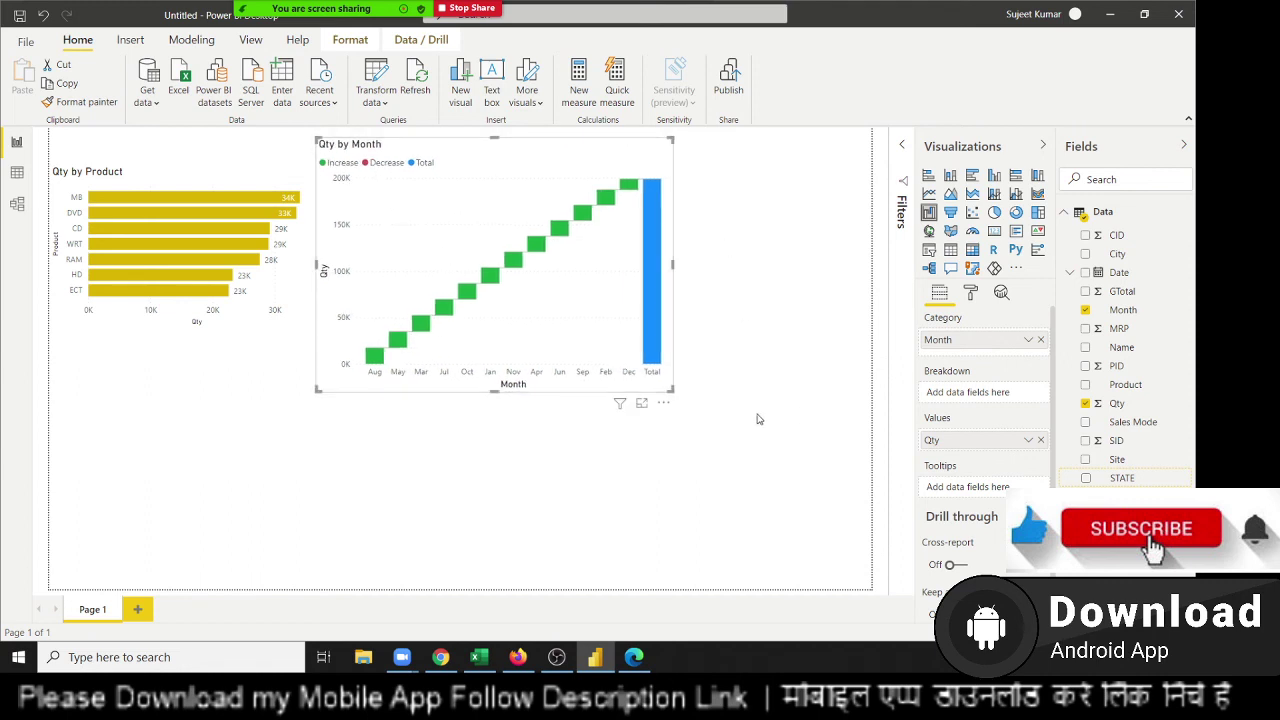
drag(673, 390, 681, 336)
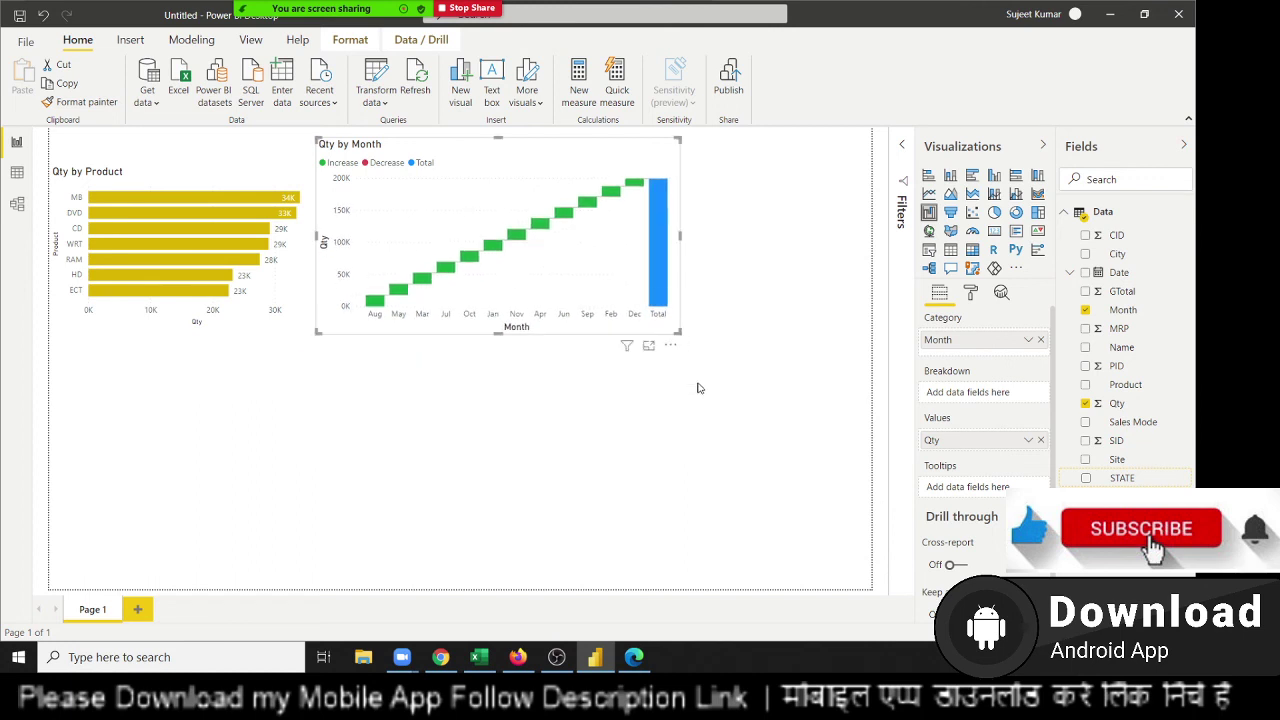
click(700, 400)
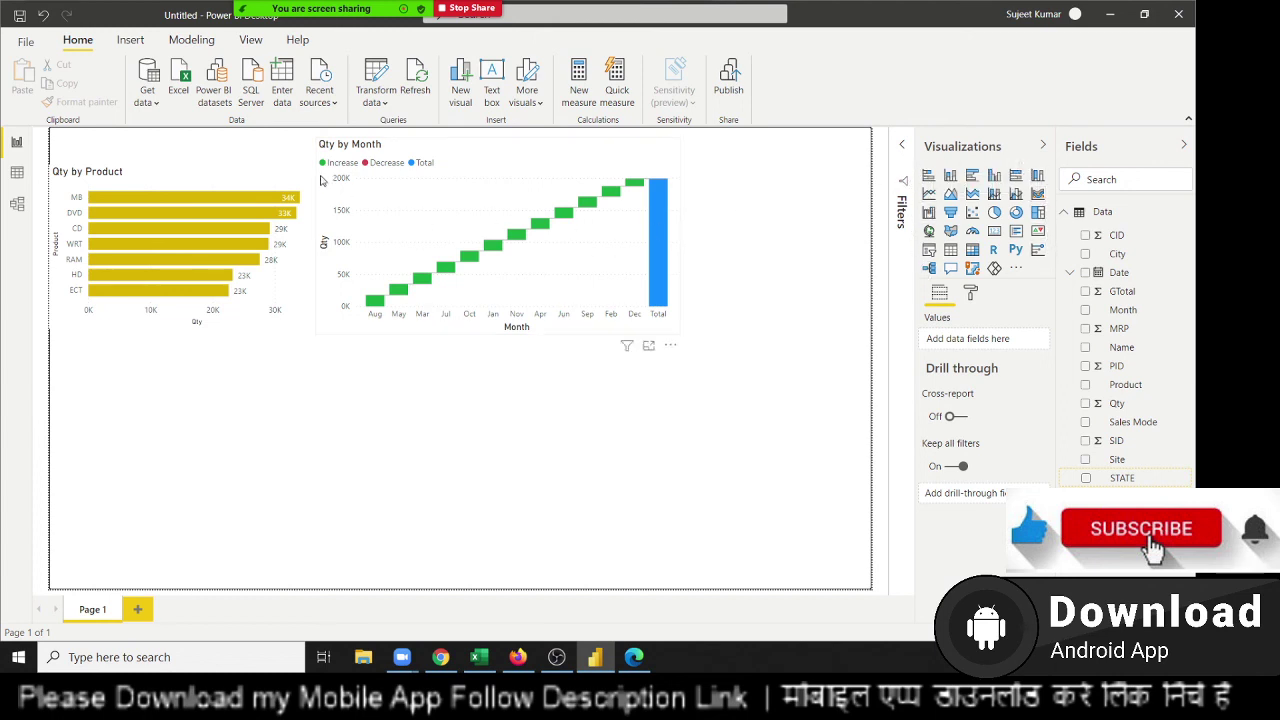
Hide the Power BI Desktop window with Windows+D to show the desktop.
mouse_move(175, 243)
key(super+d)
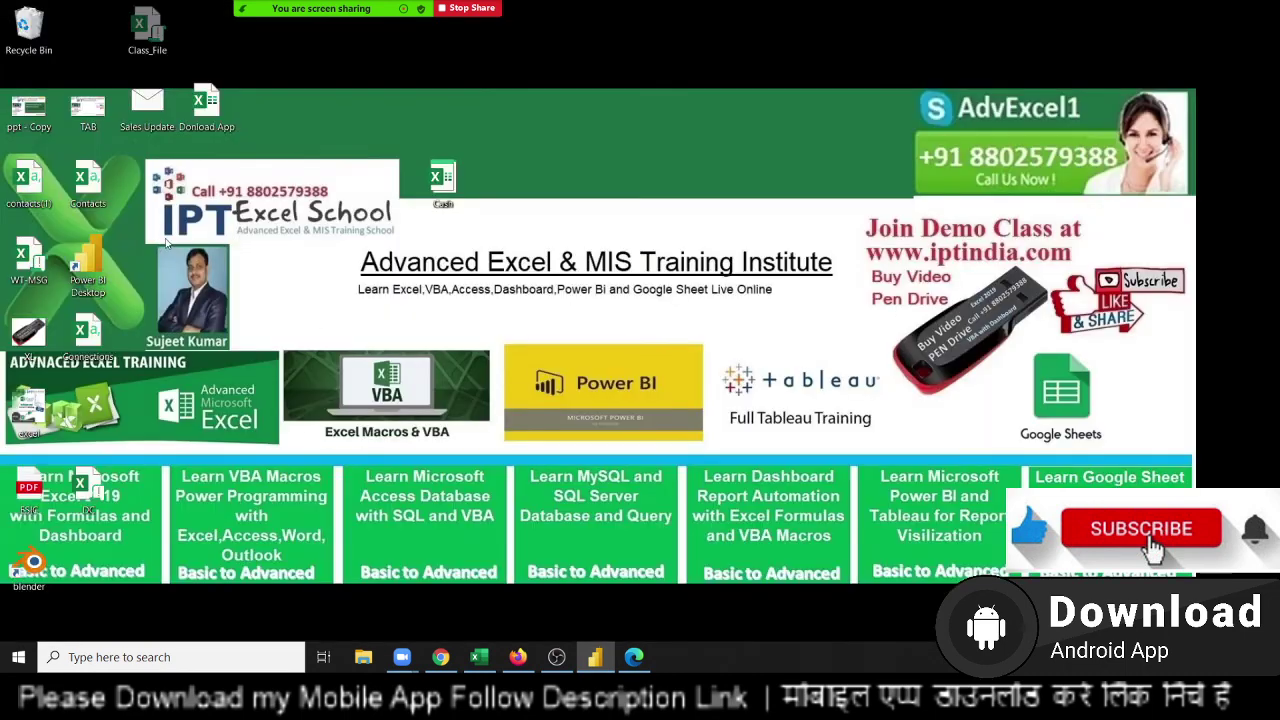